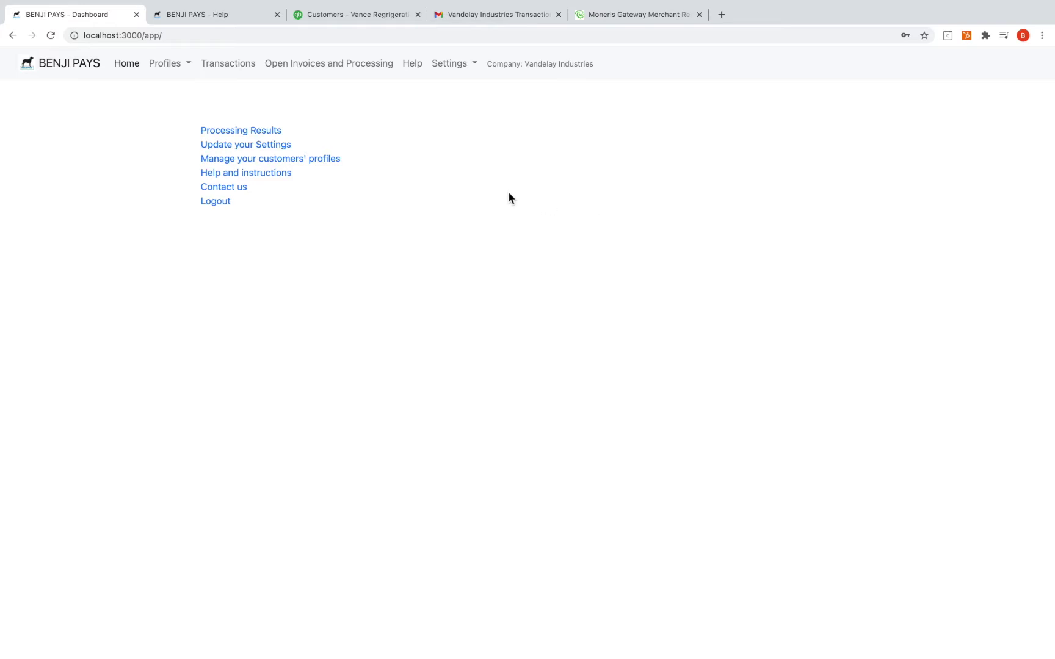
Open Settings > Payment Gateway Settings to list the Moneris Canadian and Moneris - USD gateways
{"action": "left_click", "coordinate": [457, 72]}
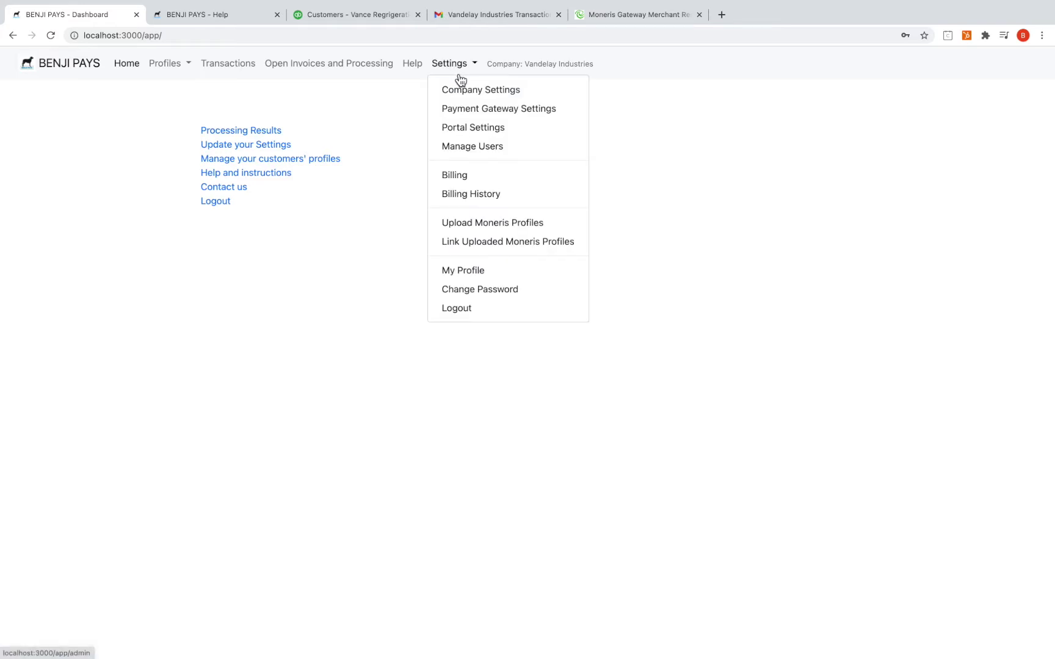
{"action": "left_click", "coordinate": [464, 110]}
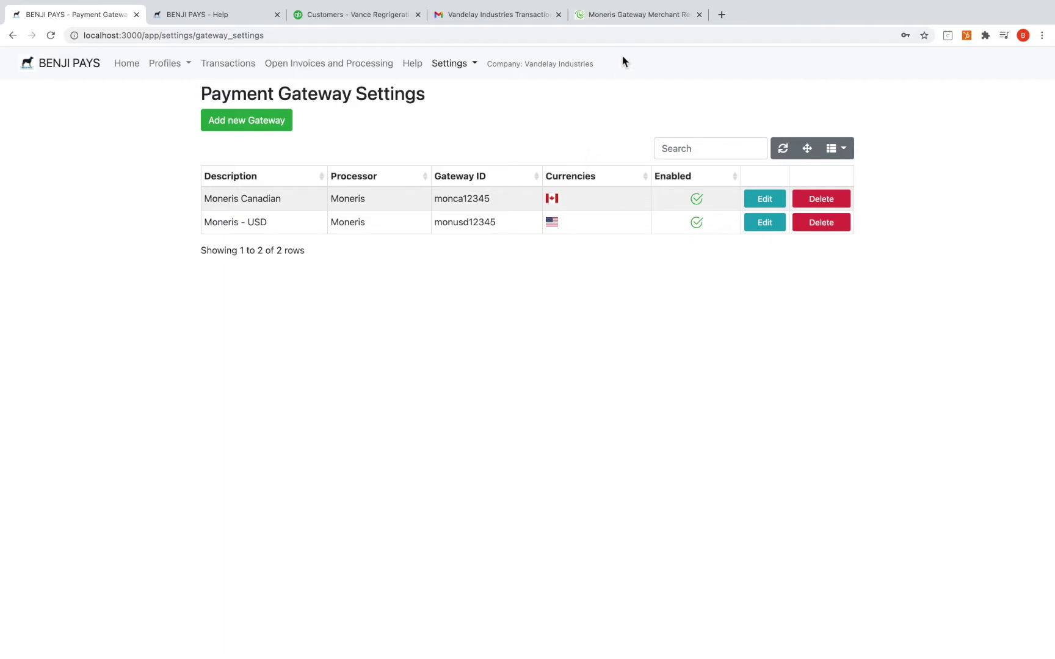
On the Moneris site, try Admin > Store Settings, which shows Access Denied - Insufficient Privileges
{"action": "left_click", "coordinate": [635, 14]}
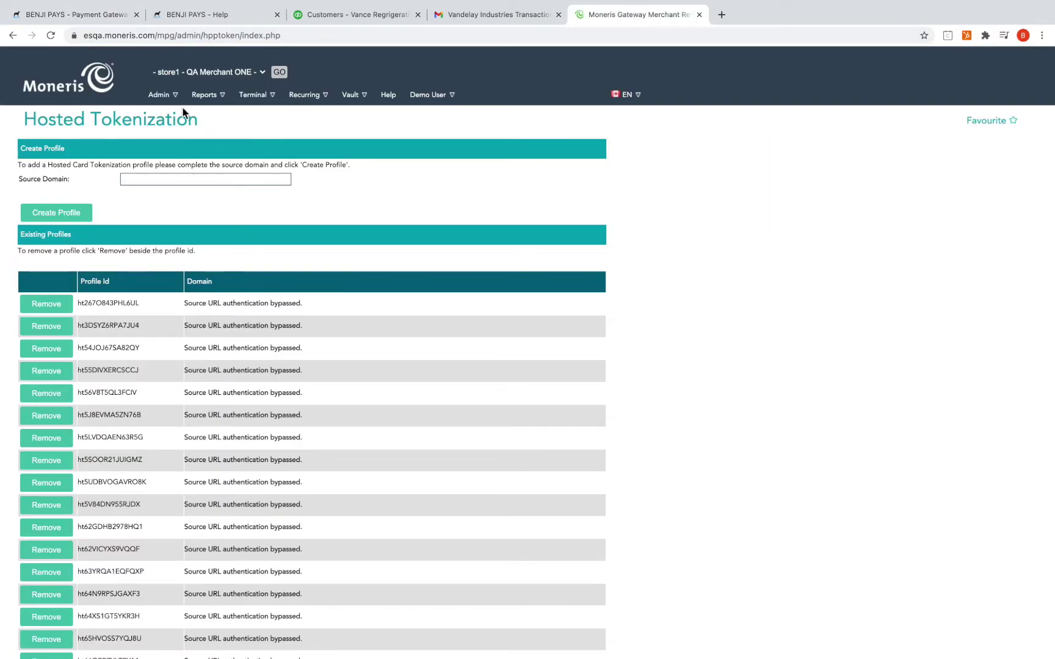
{"action": "left_click", "coordinate": [157, 95]}
{"action": "mouse_move", "coordinate": [173, 97]}
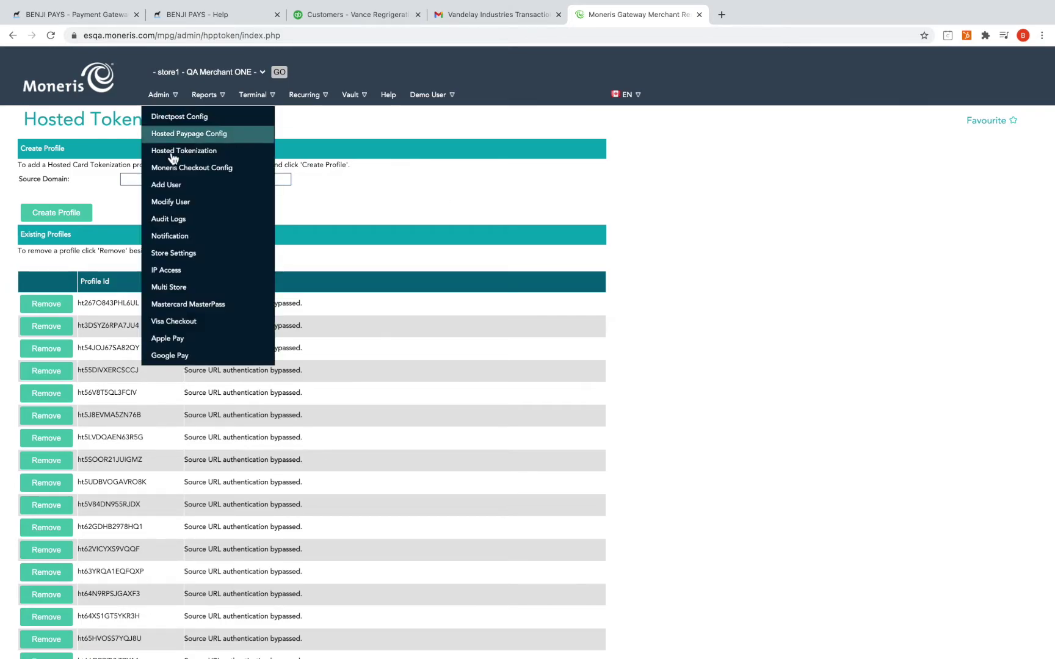
{"action": "left_click", "coordinate": [187, 254]}
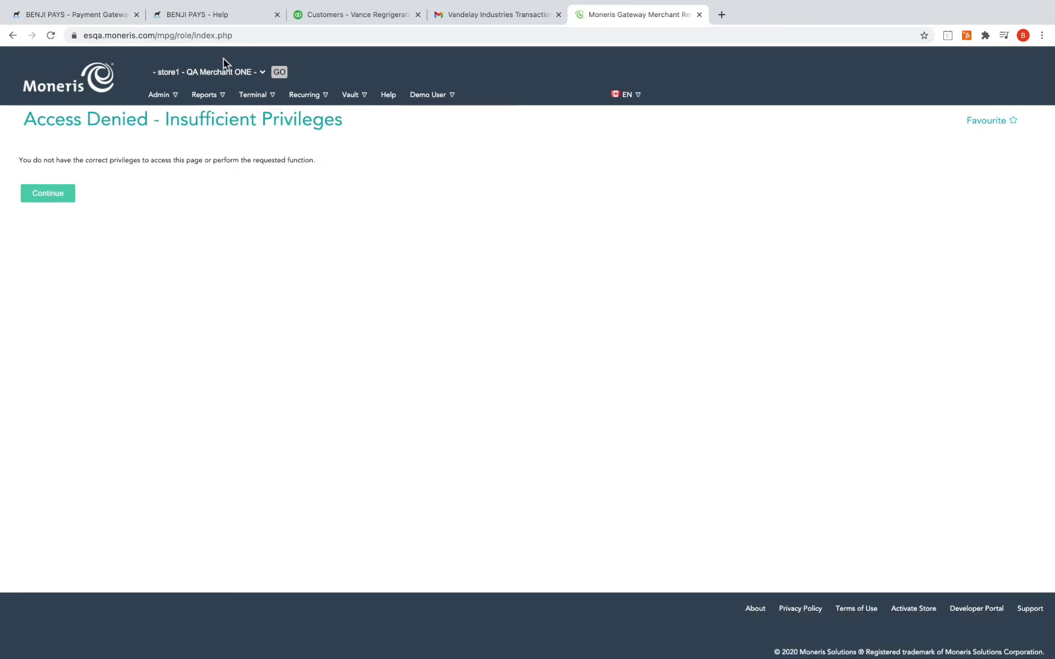
Read the Moneris setup steps on the BENJI PAYS Help page, down to copying the API Token
{"action": "left_click", "coordinate": [228, 16]}
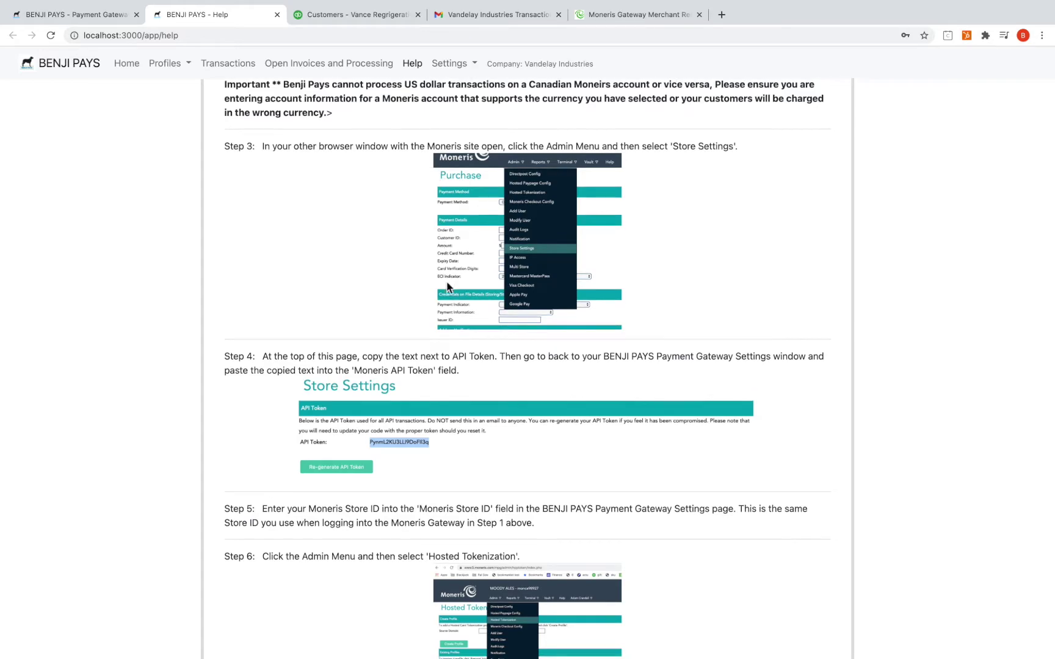
{"action": "scroll", "coordinate": [445, 277], "scroll_direction": "down", "scroll_amount": 3}
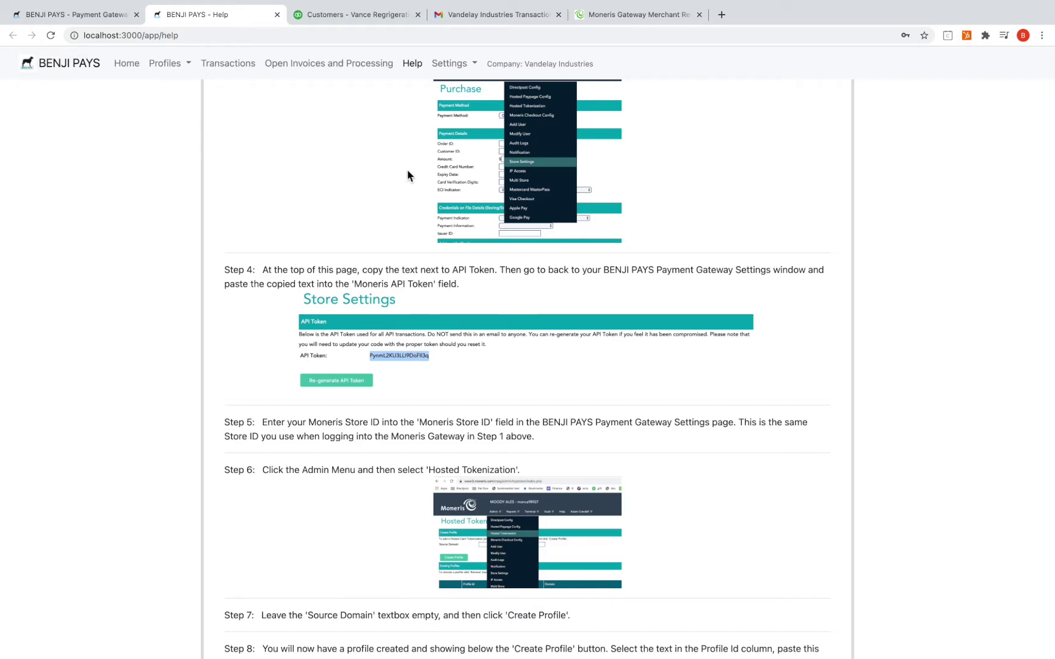
Add a new gateway in Payment Gateway Settings with processor Moneris - $CAD
{"action": "left_click", "coordinate": [102, 13]}
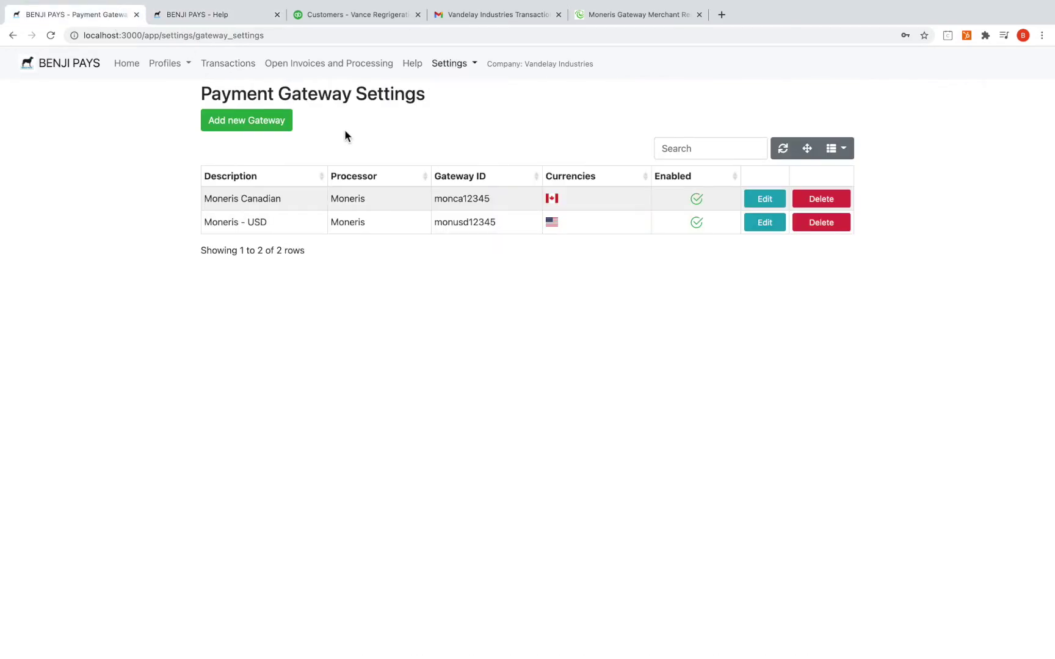
{"action": "left_click", "coordinate": [465, 64]}
{"action": "left_click", "coordinate": [398, 124]}
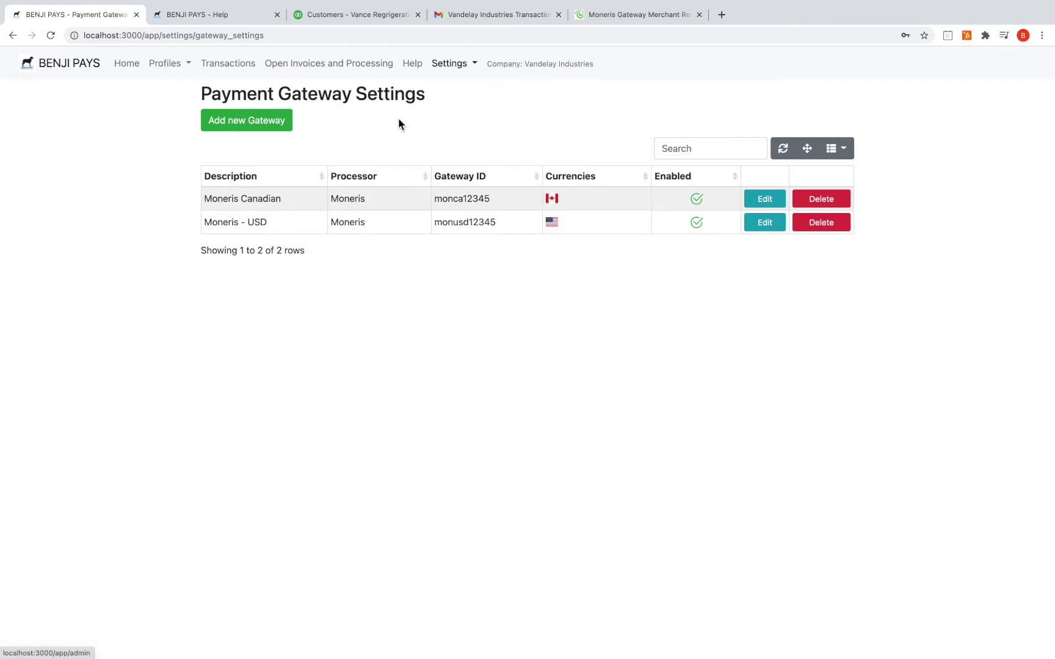
{"action": "left_click", "coordinate": [277, 116]}
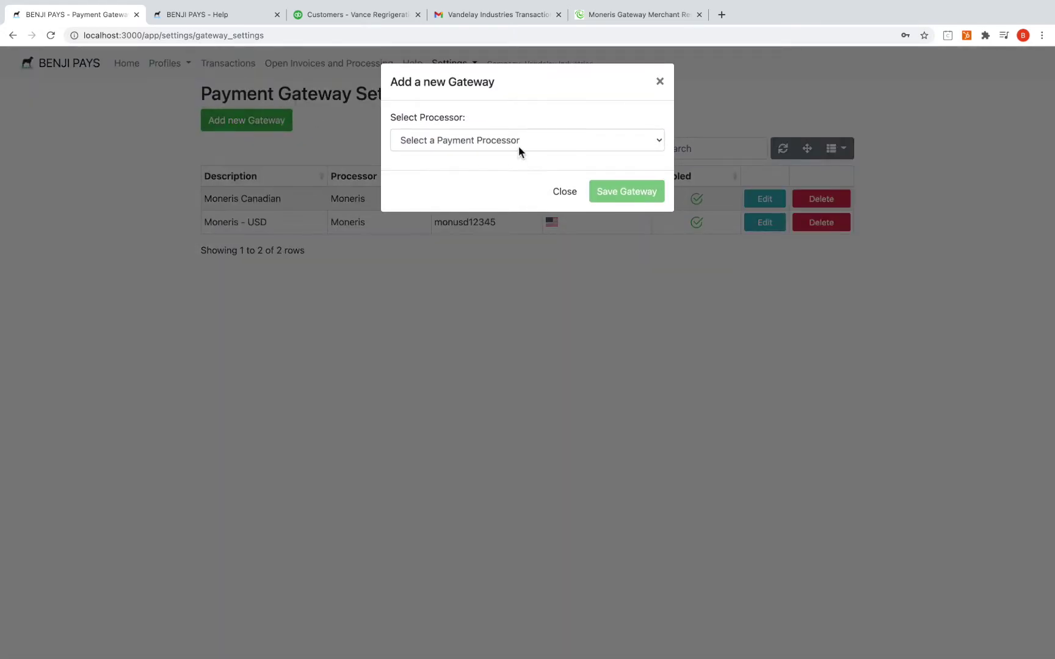
{"action": "left_click", "coordinate": [519, 144]}
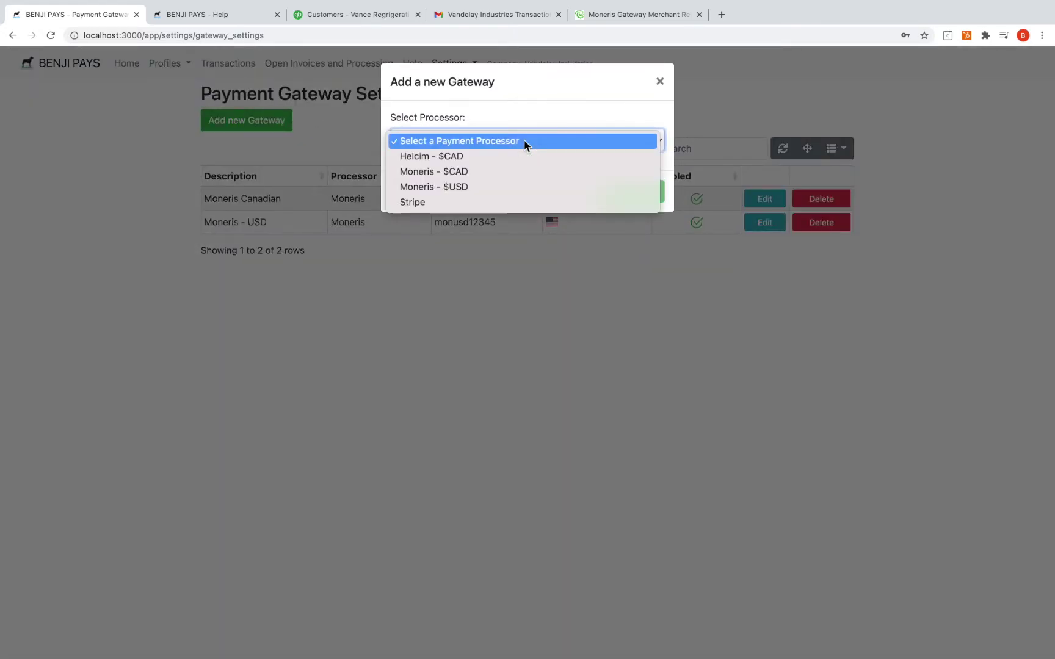
{"action": "left_click", "coordinate": [520, 173]}
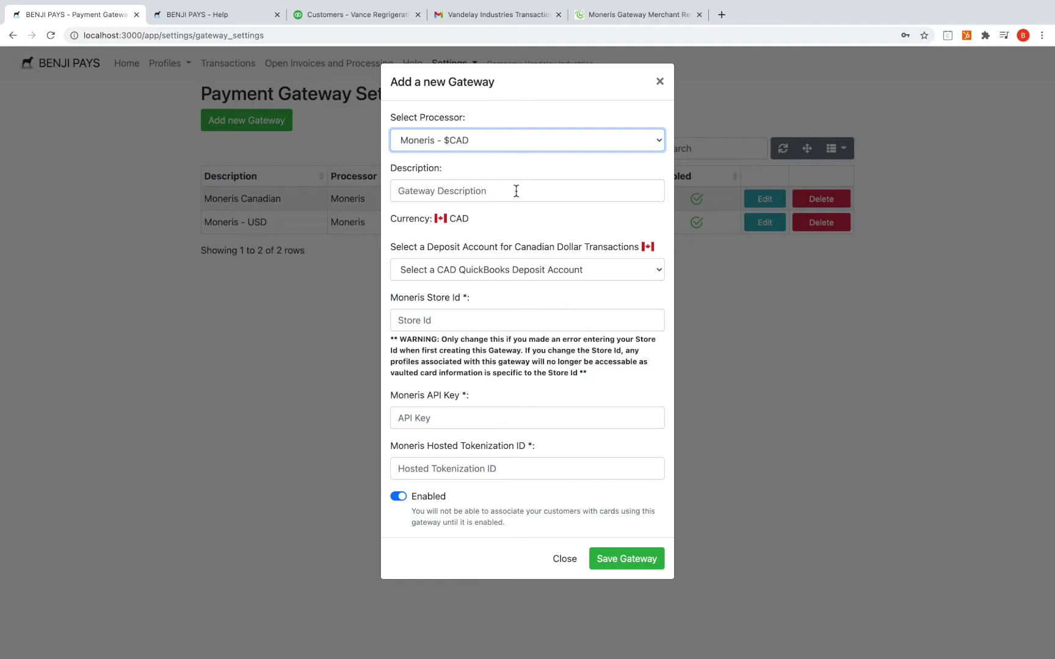
Enter 'Moneris - Test' as the gateway description
{"action": "left_click", "coordinate": [516, 191]}
{"action": "type", "text": "Mo"}
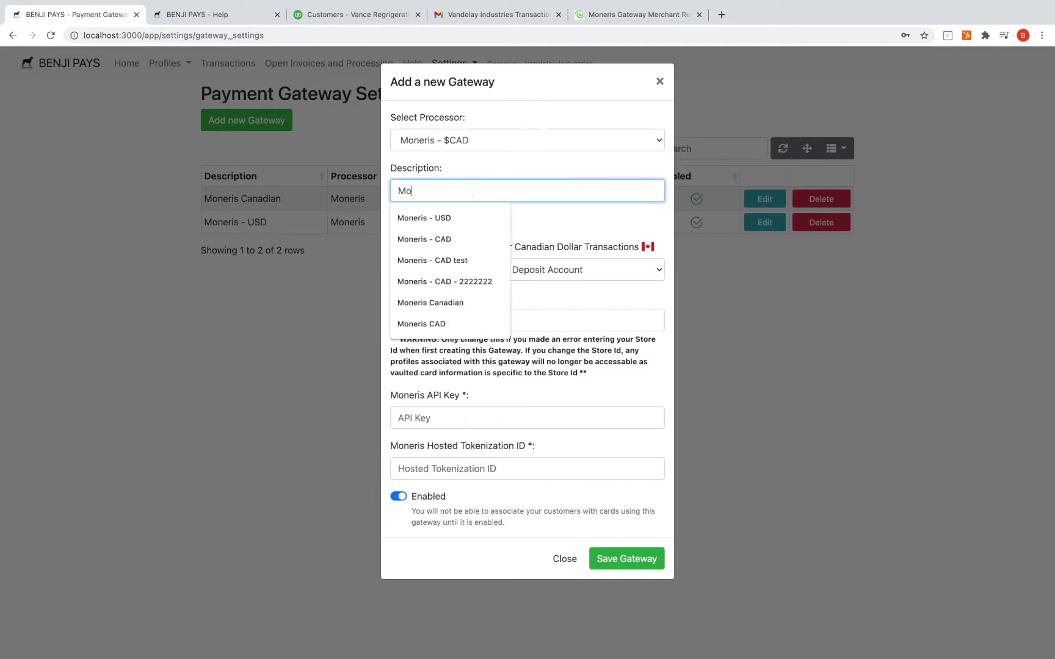
{"action": "type", "text": "nir"}
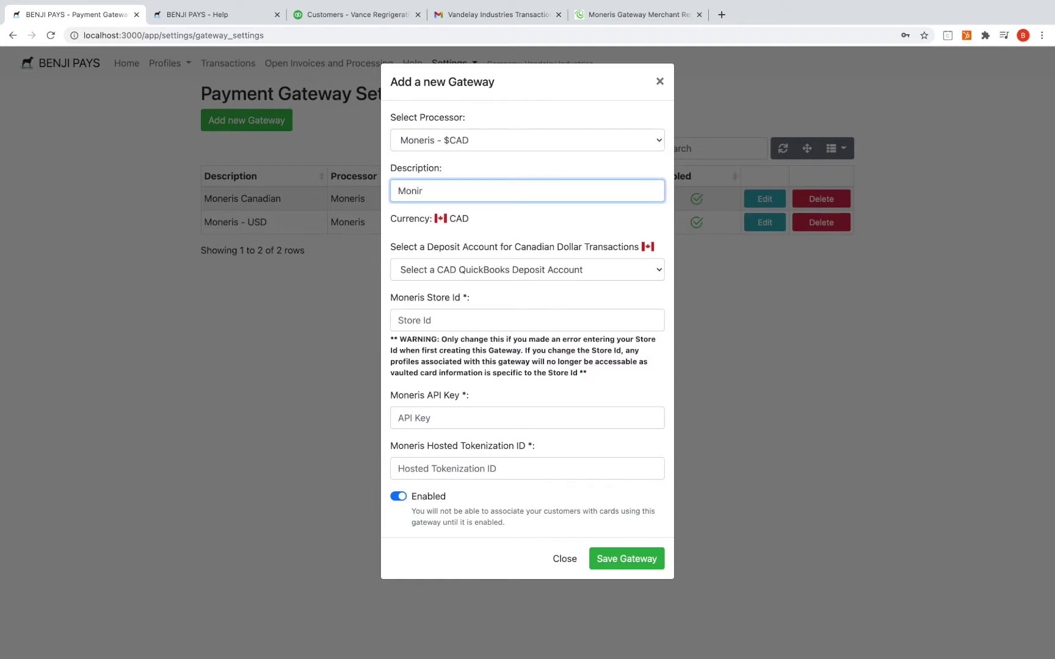
{"action": "key", "text": "BackSpace"}
{"action": "key", "text": "BackSpace"}
{"action": "type", "text": "eris"}
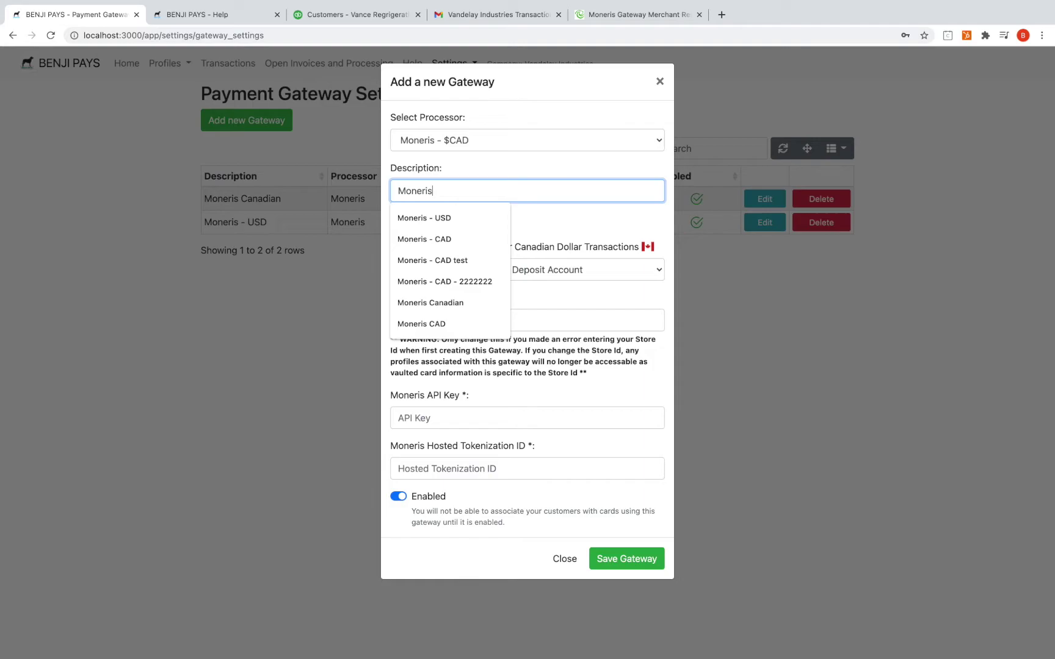
{"action": "type", "text": " - CAD"}
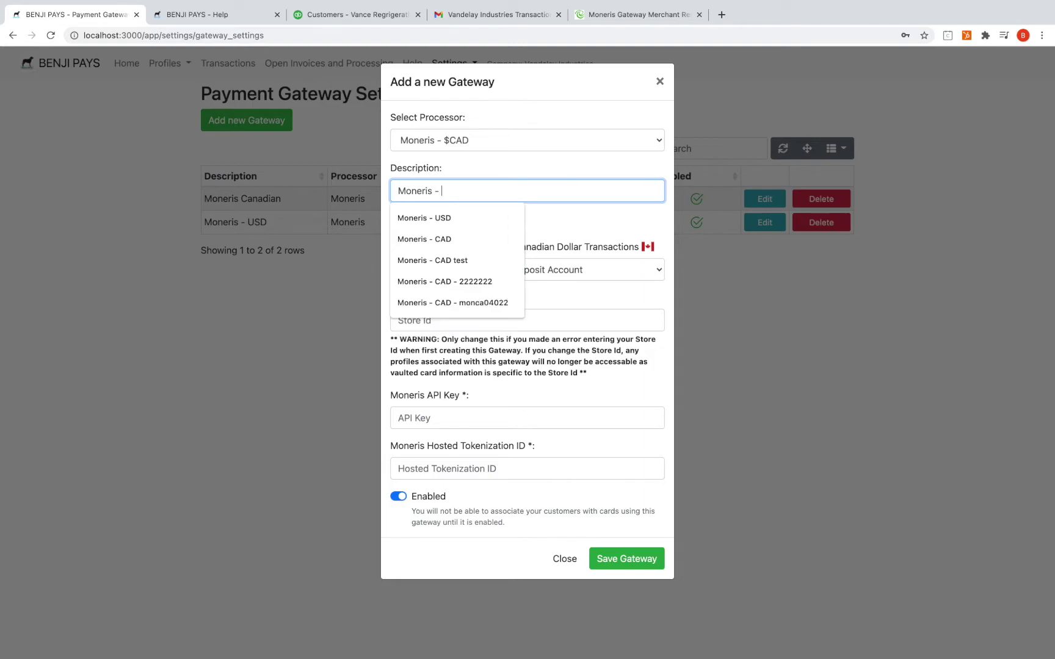
{"action": "key", "text": "BackSpace"}
{"action": "key", "text": "BackSpace"}
{"action": "key", "text": "BackSpace"}
{"action": "type", "text": "Test"}
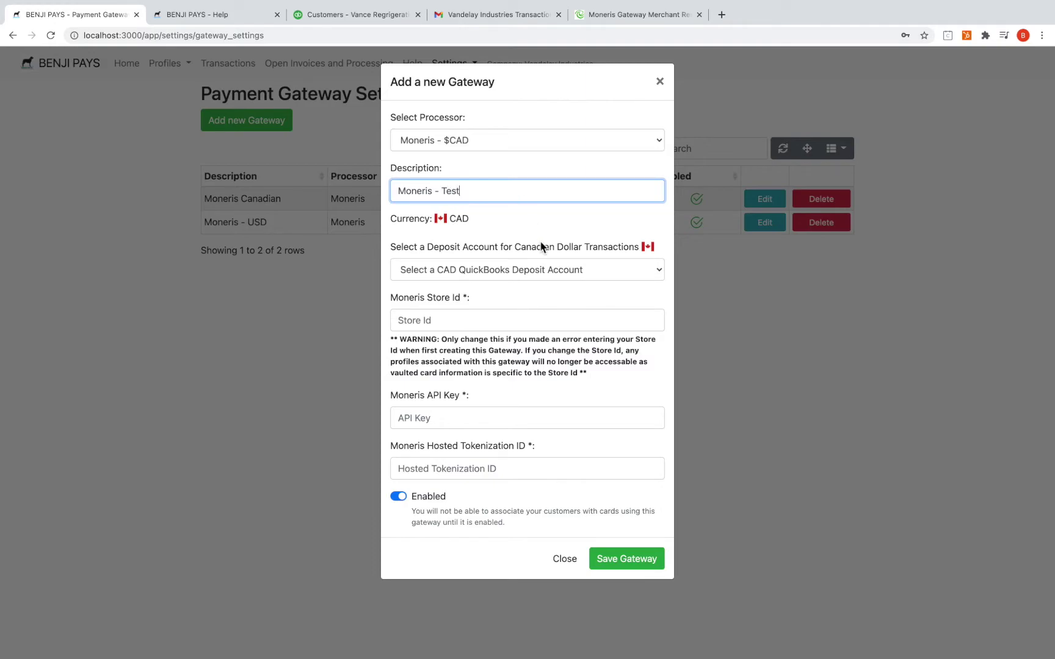
{"action": "left_click", "coordinate": [549, 270]}
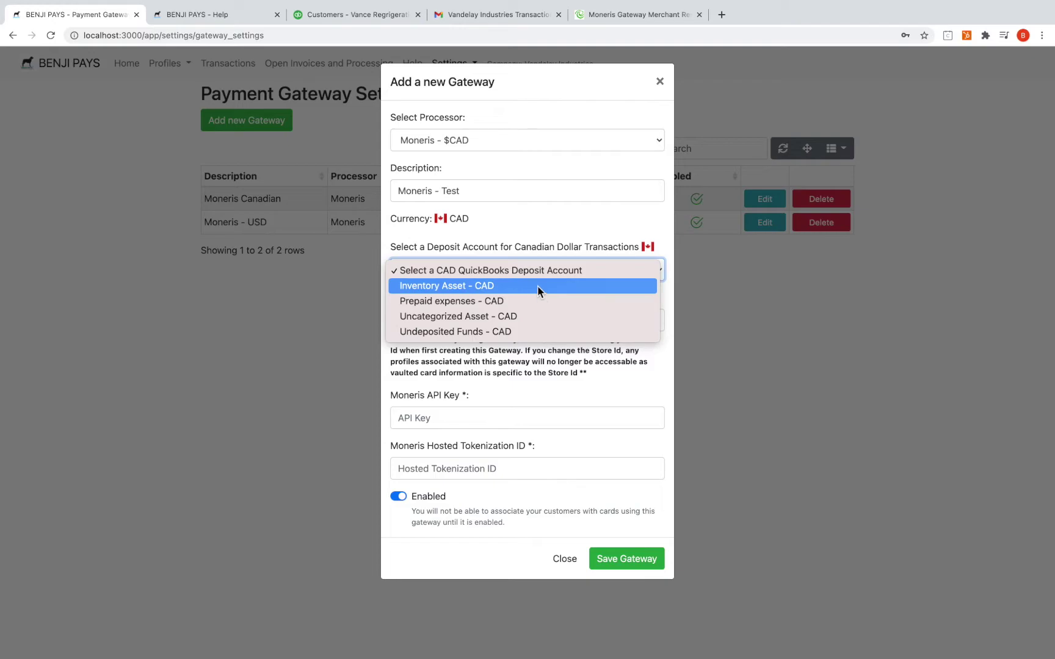
Choose Undeposited Funds - CAD as the CAD QuickBooks deposit account
{"action": "left_click", "coordinate": [536, 330]}
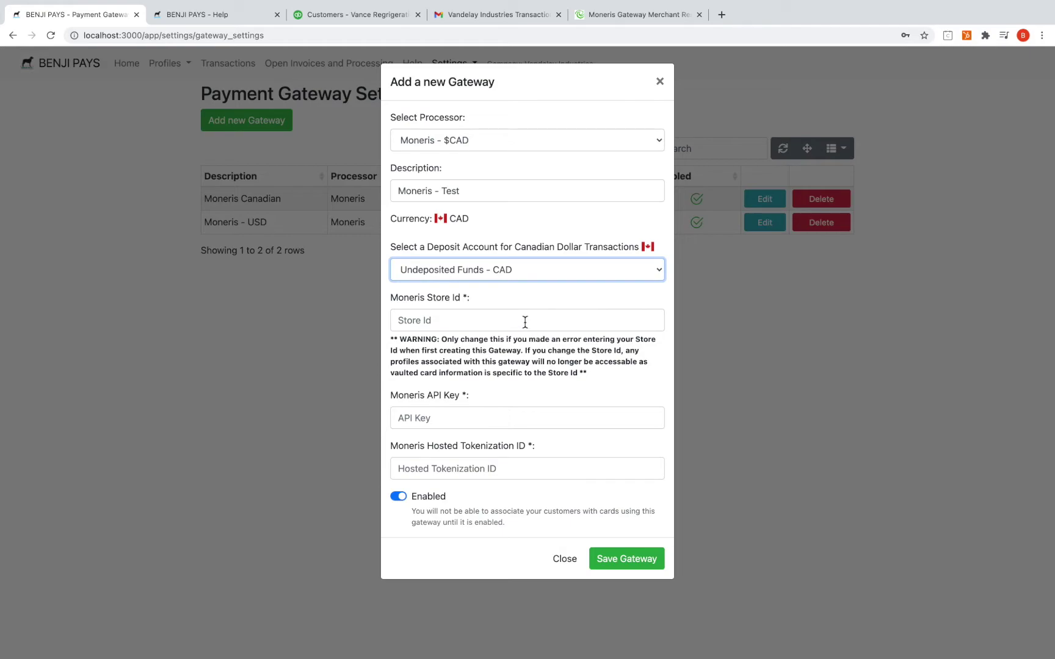
Enter Moneris store ID 'store1' and fill the API key from a saved value
{"action": "left_click", "coordinate": [526, 321]}
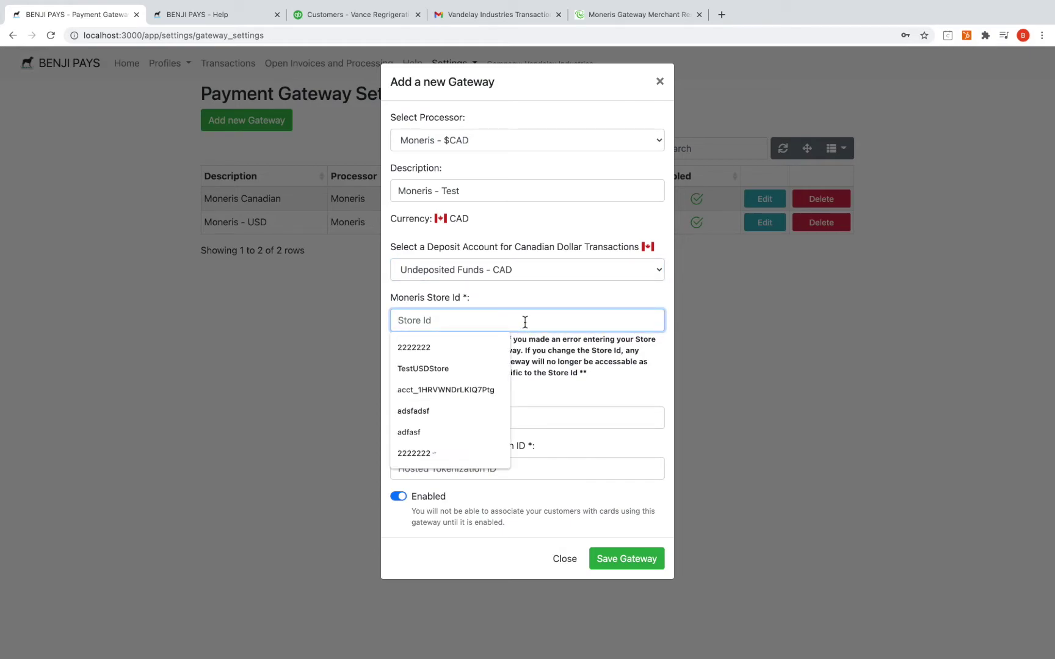
{"action": "type", "text": "store1"}
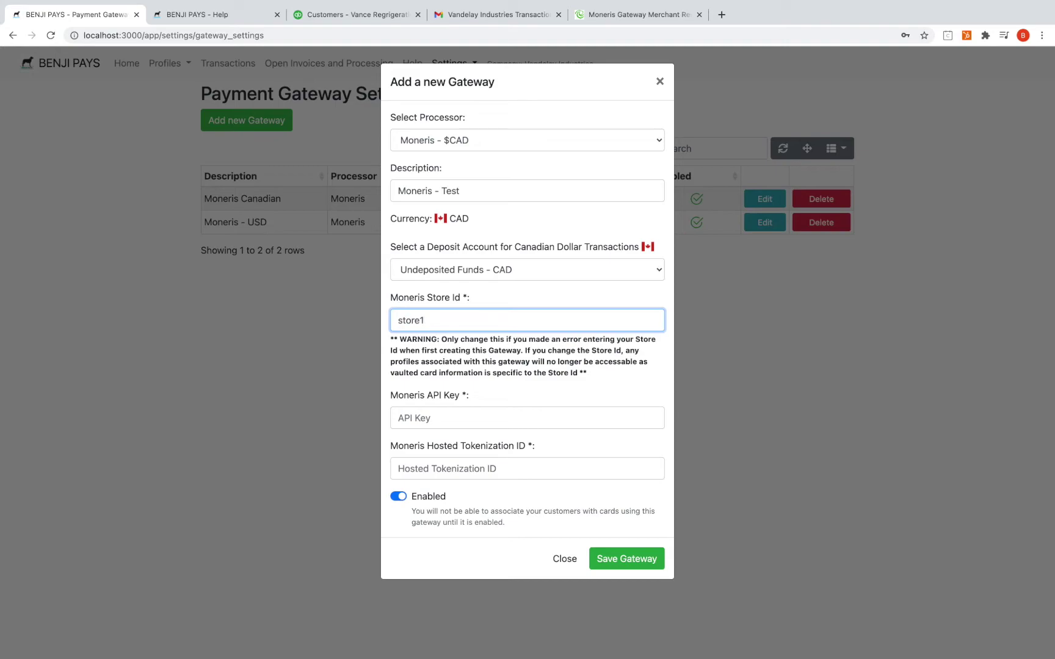
{"action": "left_click", "coordinate": [491, 418]}
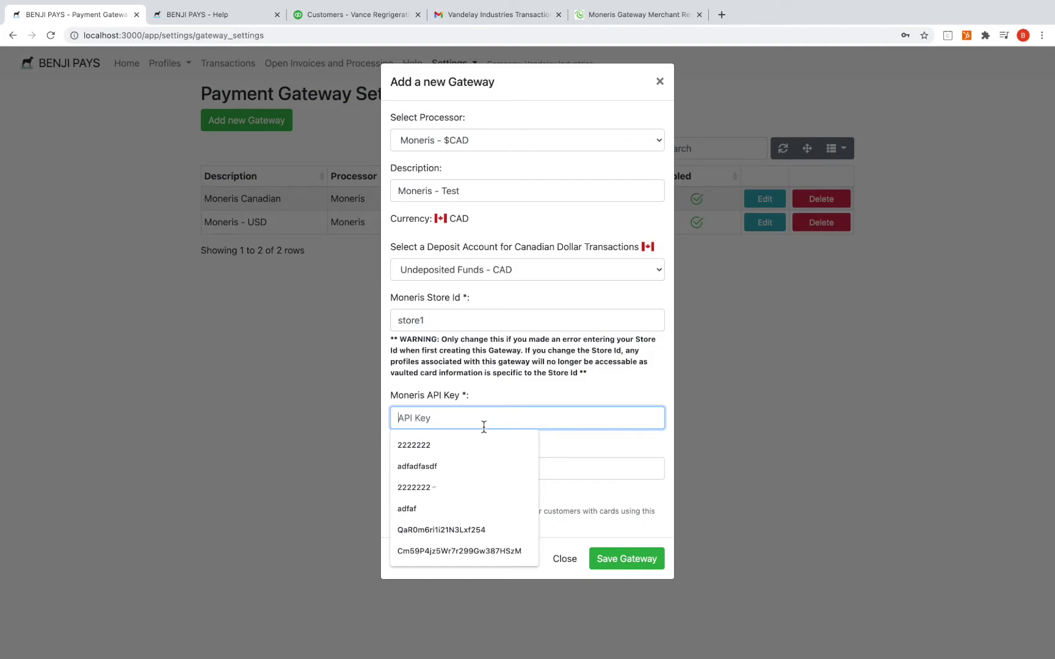
{"action": "left_click", "coordinate": [476, 444]}
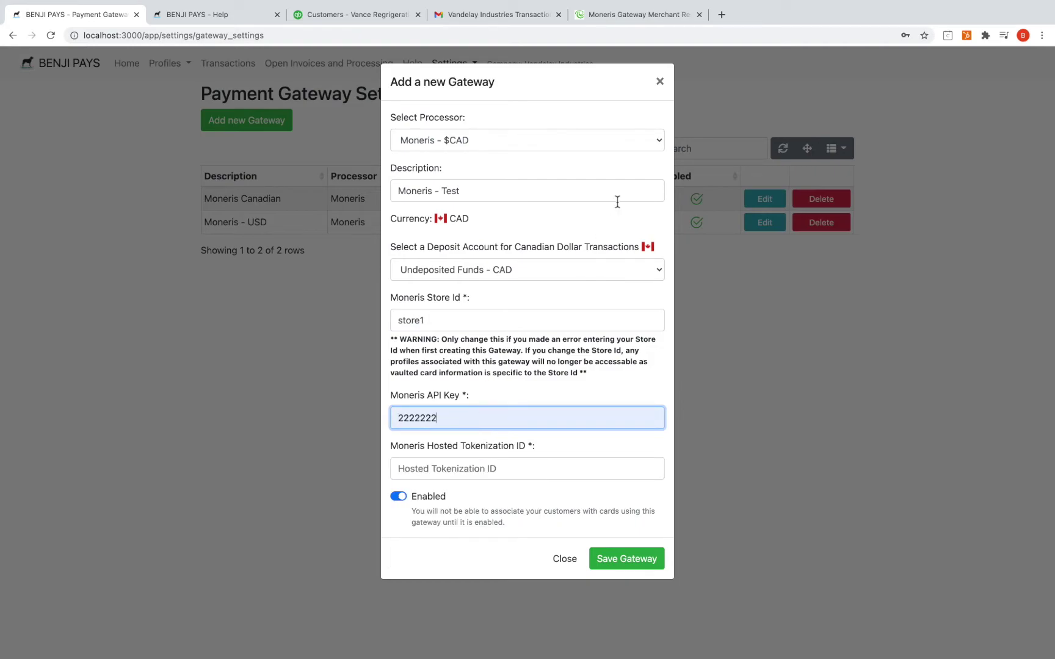
{"action": "left_click", "coordinate": [638, 15]}
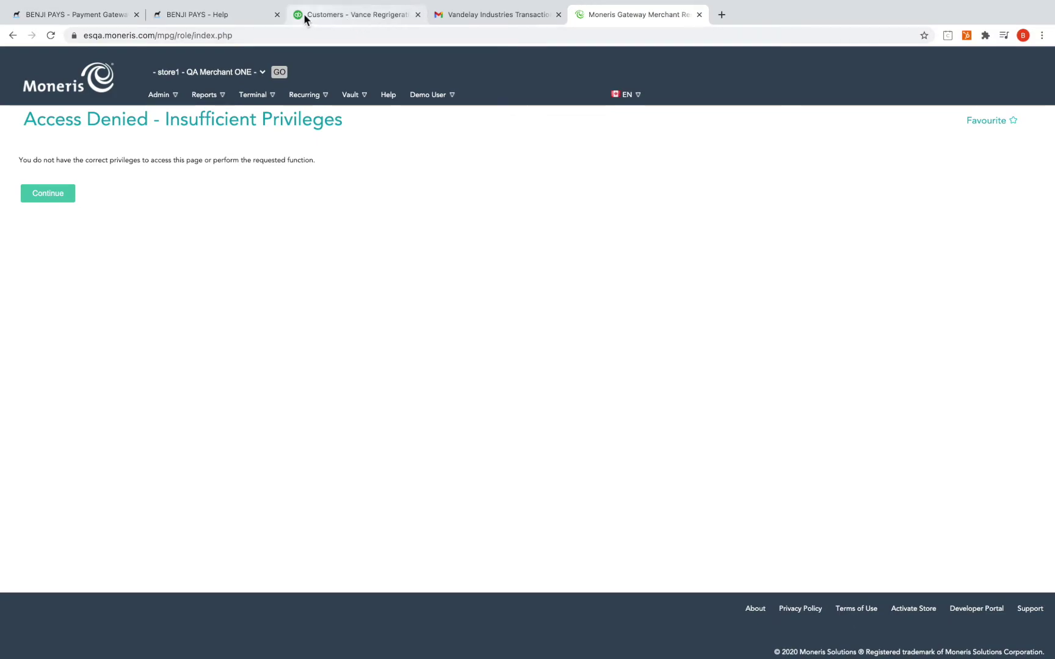
{"action": "left_click", "coordinate": [236, 15]}
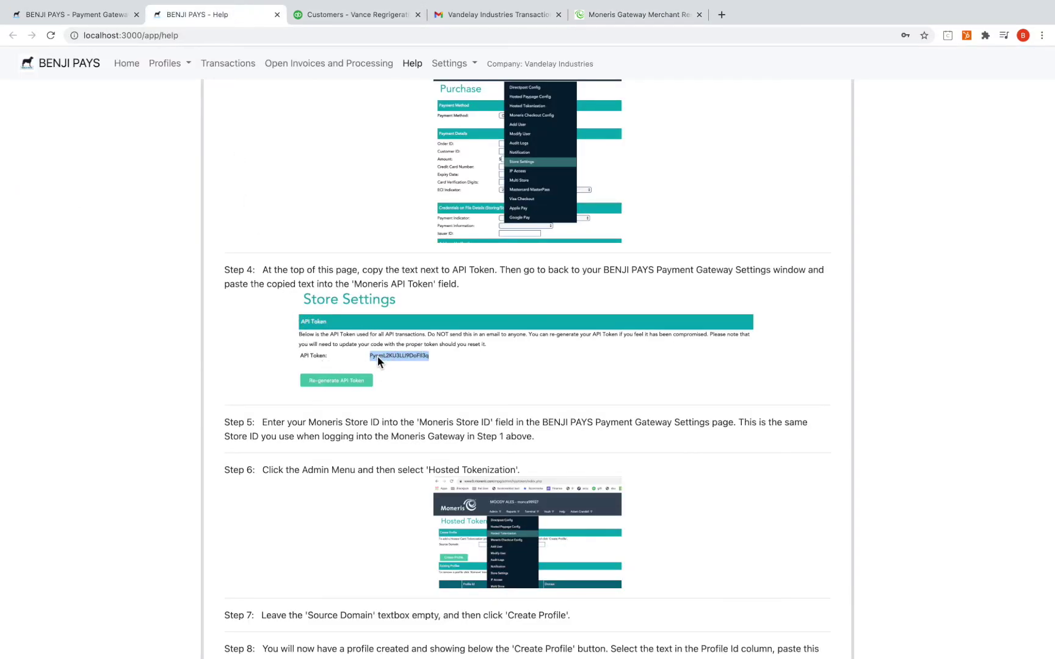
{"action": "left_click", "coordinate": [116, 17]}
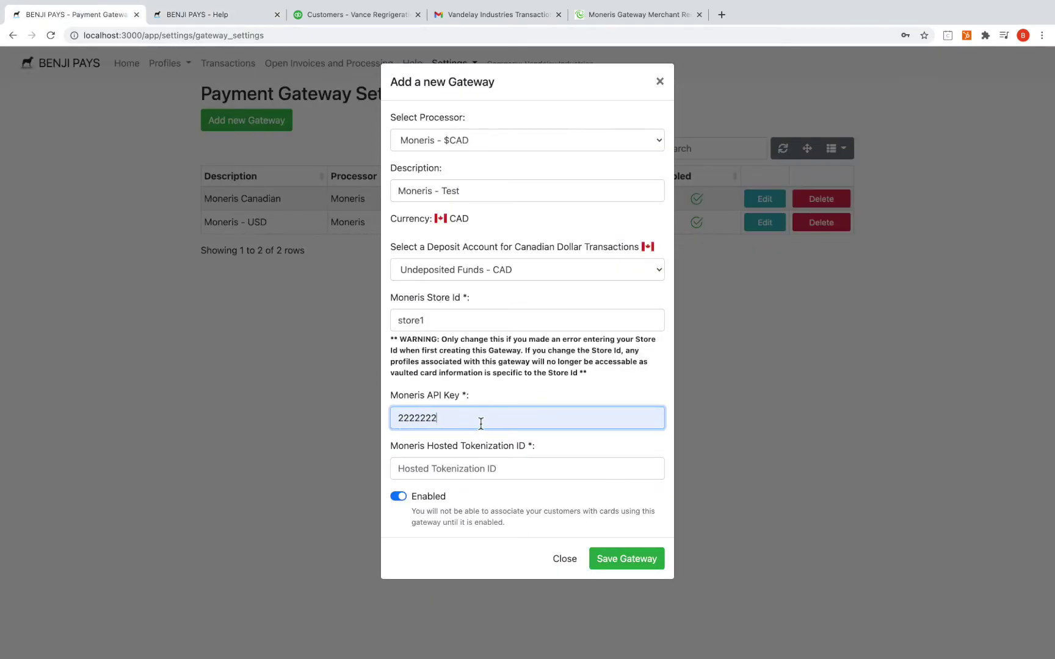
{"action": "left_click", "coordinate": [466, 472]}
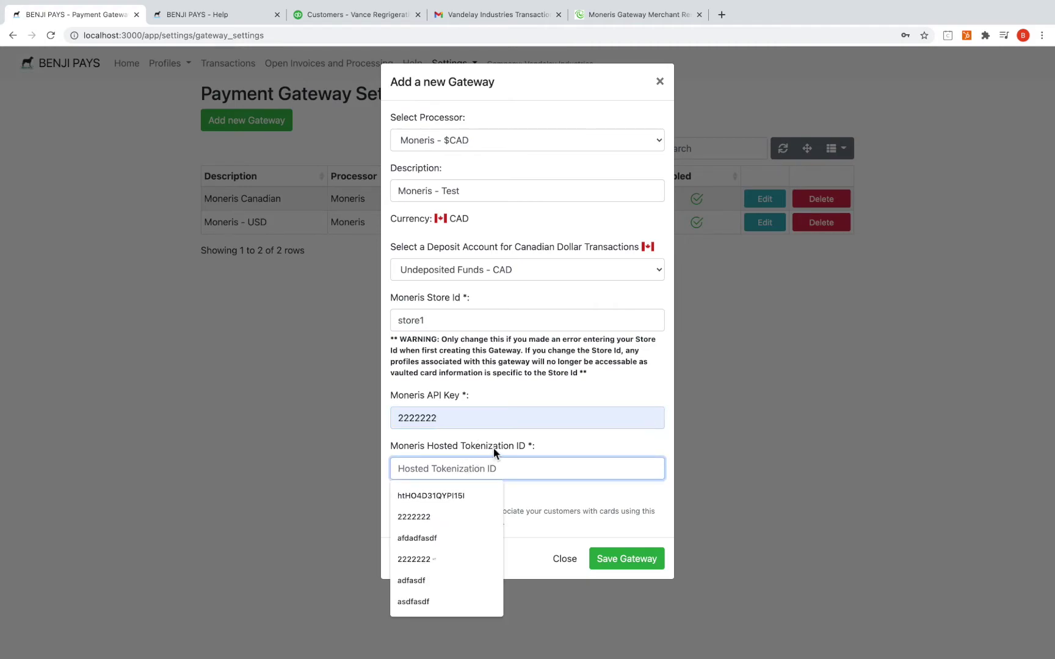
{"action": "left_click", "coordinate": [494, 448]}
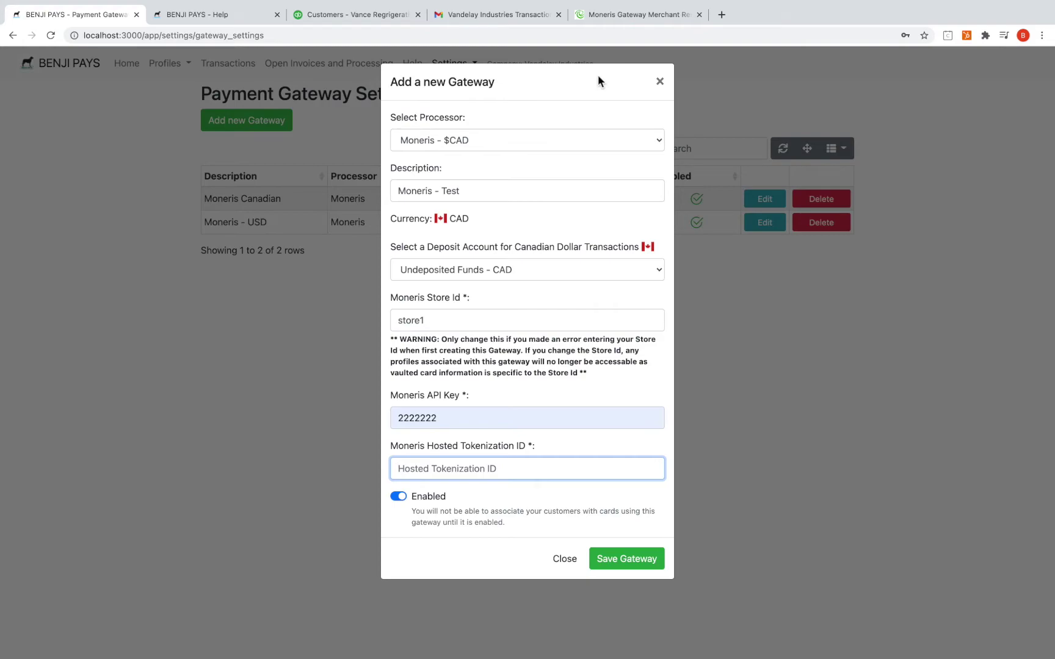
On the Moneris site, create a new profile under Admin > Hosted Tokenization
{"action": "left_click", "coordinate": [624, 19]}
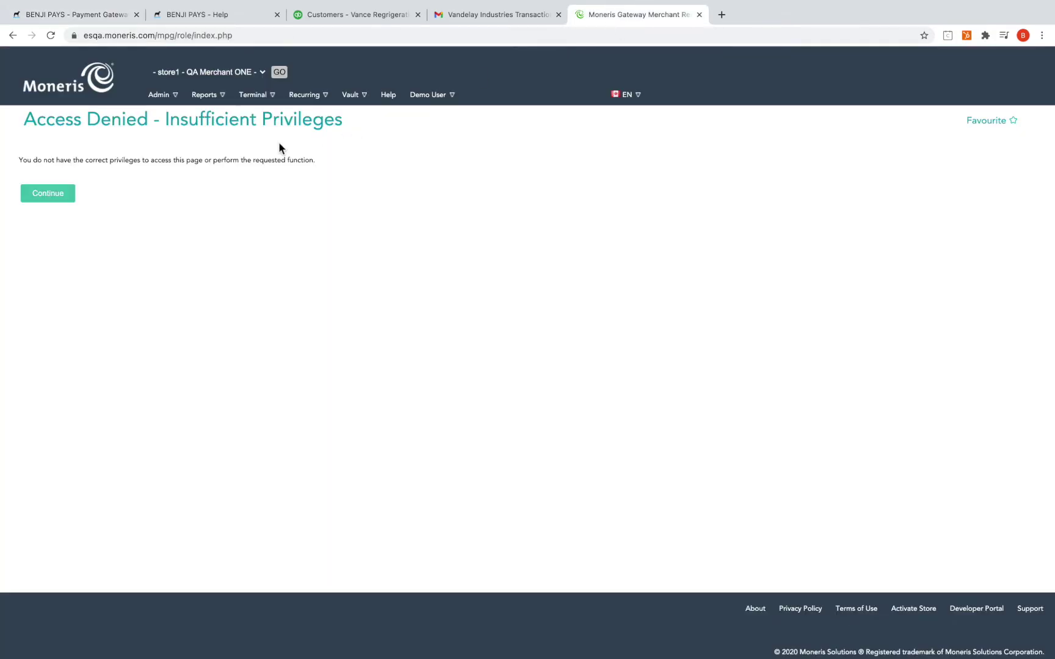
{"action": "left_click", "coordinate": [169, 103]}
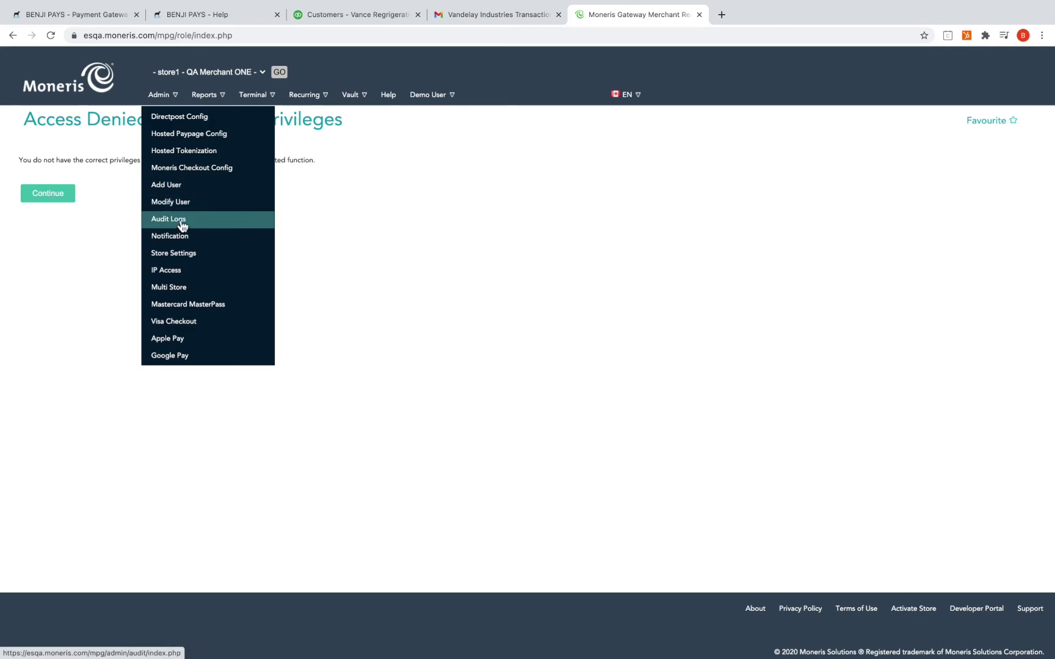
{"action": "left_click", "coordinate": [189, 160]}
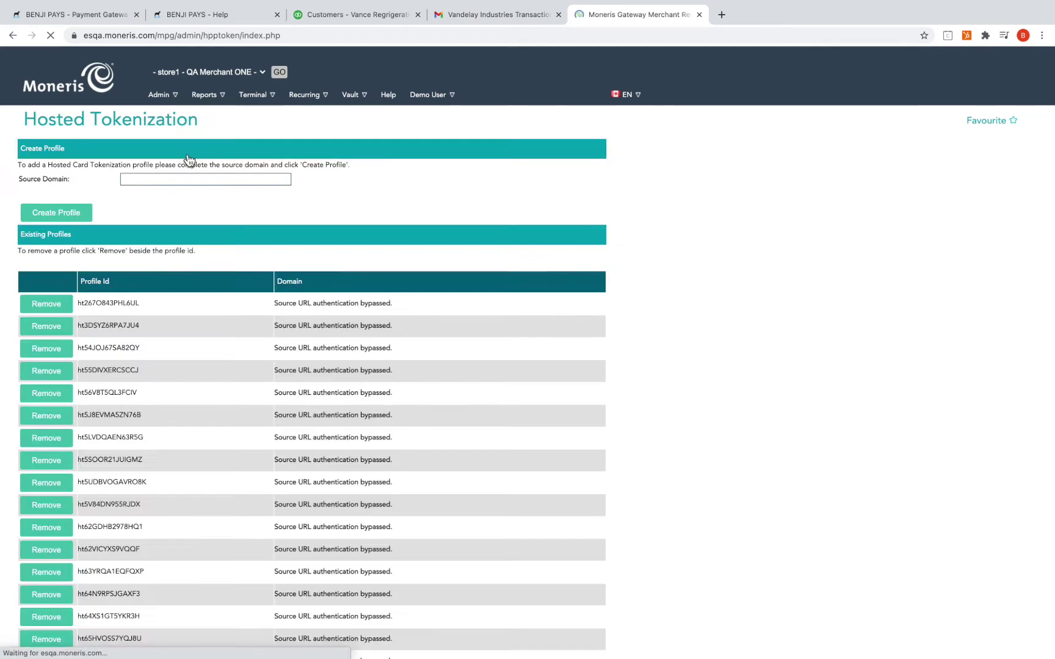
{"action": "left_click", "coordinate": [86, 213]}
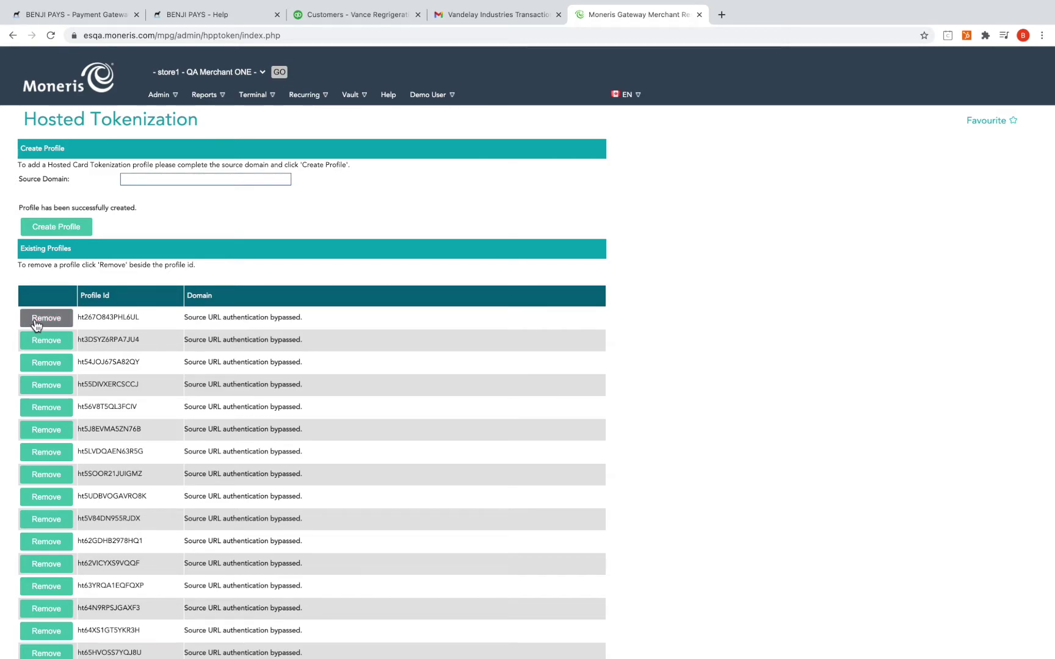
Select and copy the new hosted tokenization profile's ID
{"action": "double_click", "coordinate": [118, 320]}
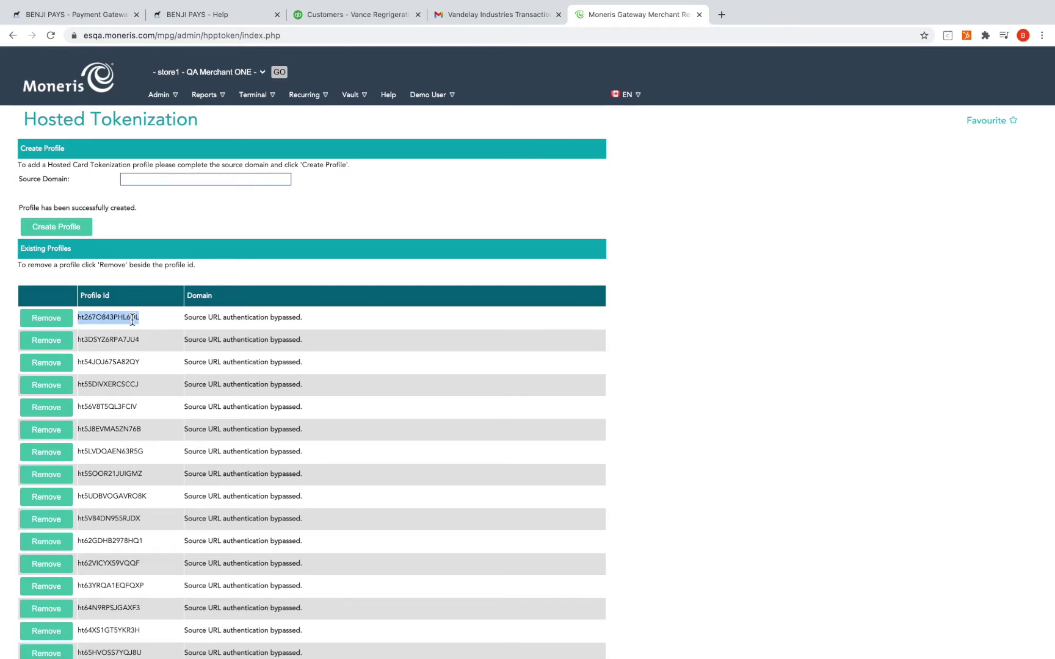
{"action": "left_click_drag", "start_coordinate": [146, 318], "coordinate": [78, 318]}
{"action": "right_click", "coordinate": [104, 317]}
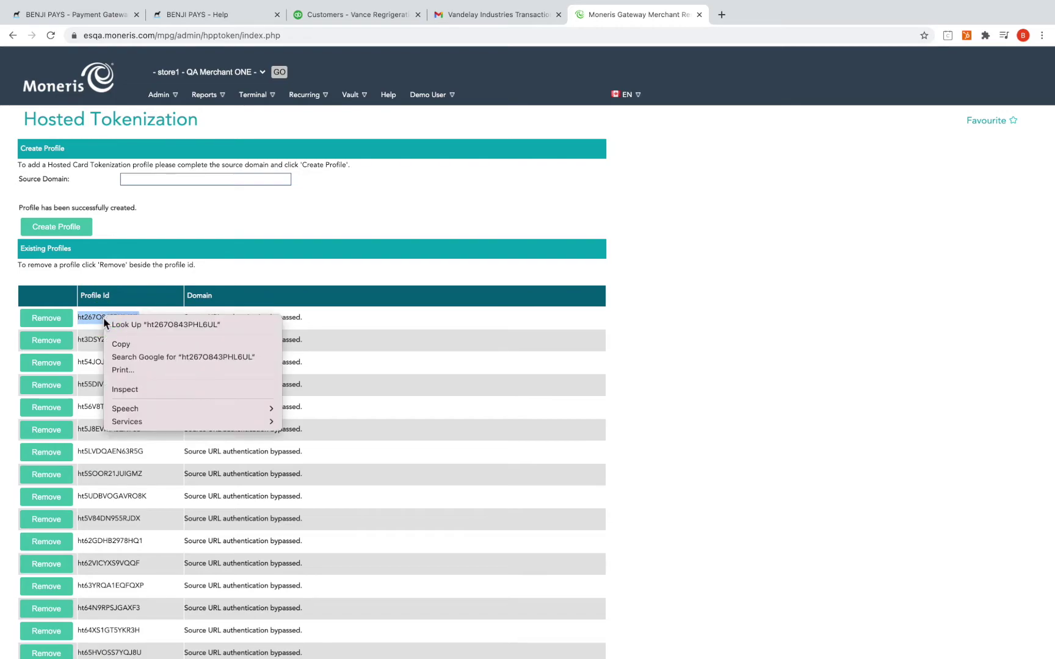
{"action": "left_click", "coordinate": [116, 343]}
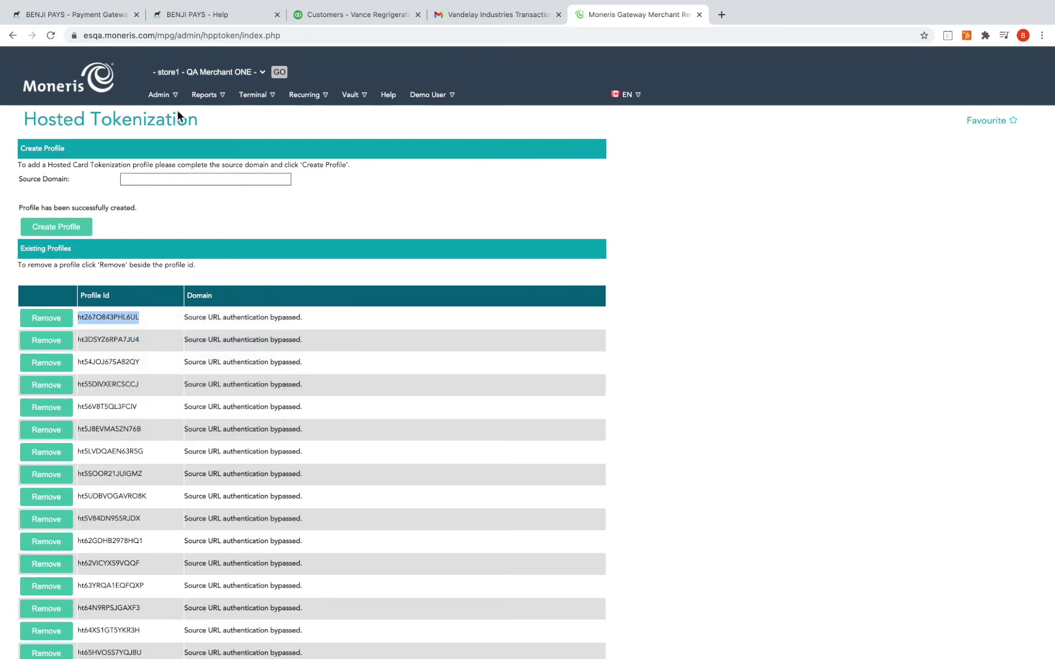
Paste the profile ID into Hosted Tokenization ID, keep the gateway enabled, and save it
{"action": "left_click", "coordinate": [94, 14]}
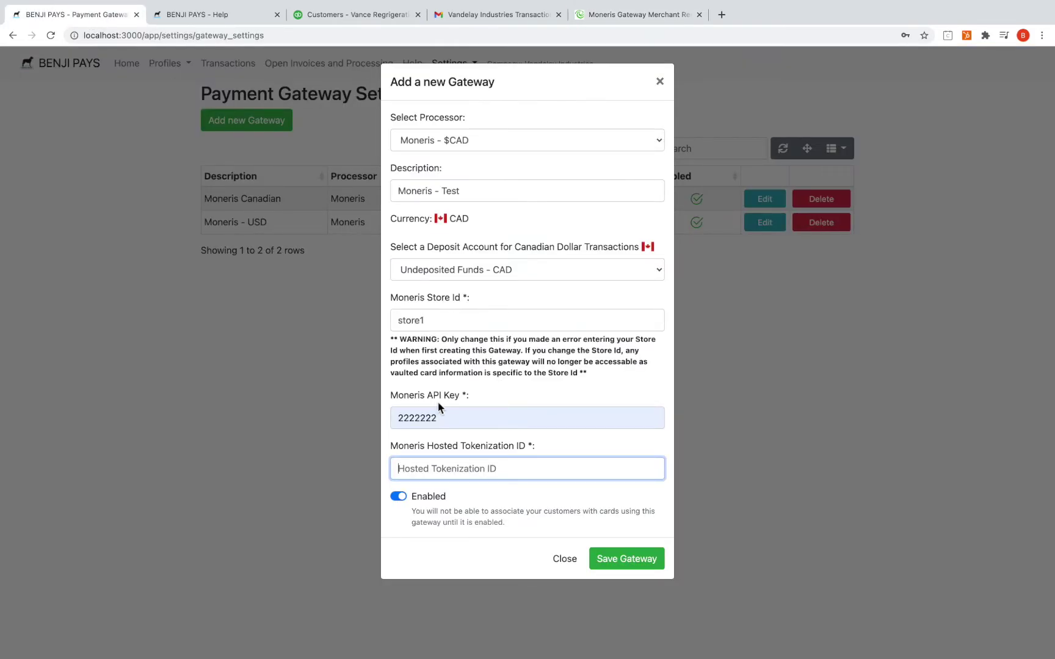
{"action": "left_click", "coordinate": [441, 469]}
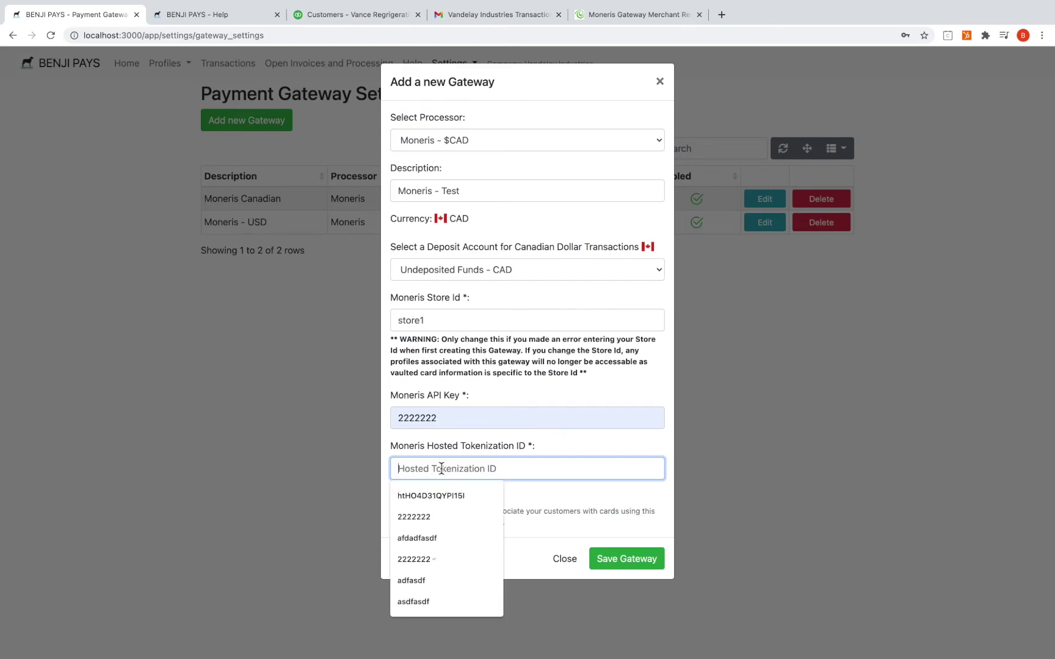
{"action": "right_click", "coordinate": [441, 467]}
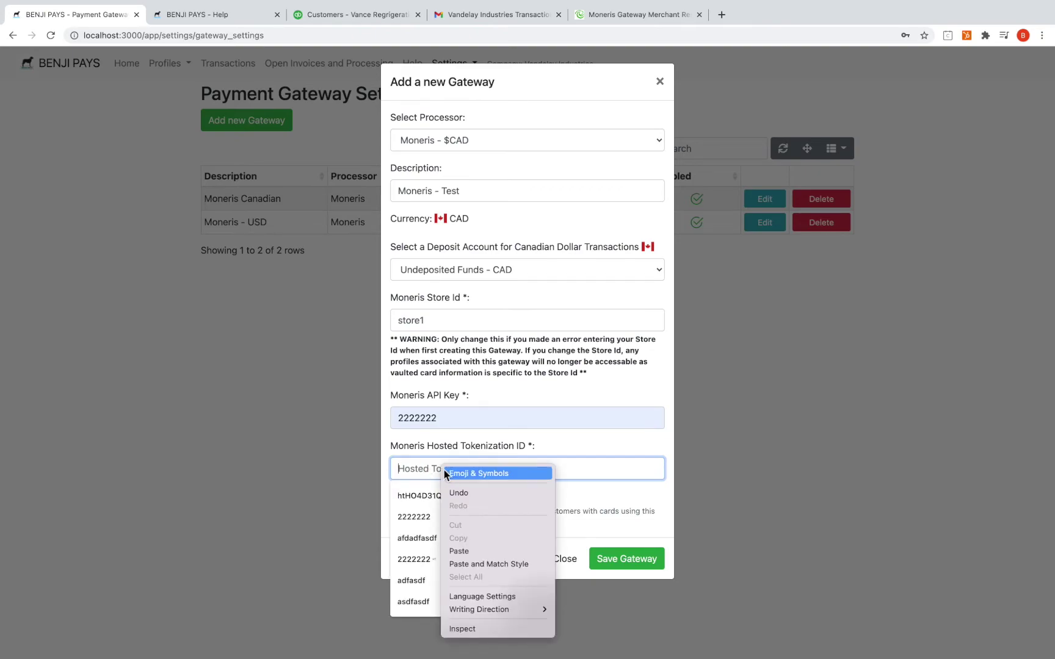
{"action": "left_click", "coordinate": [468, 547]}
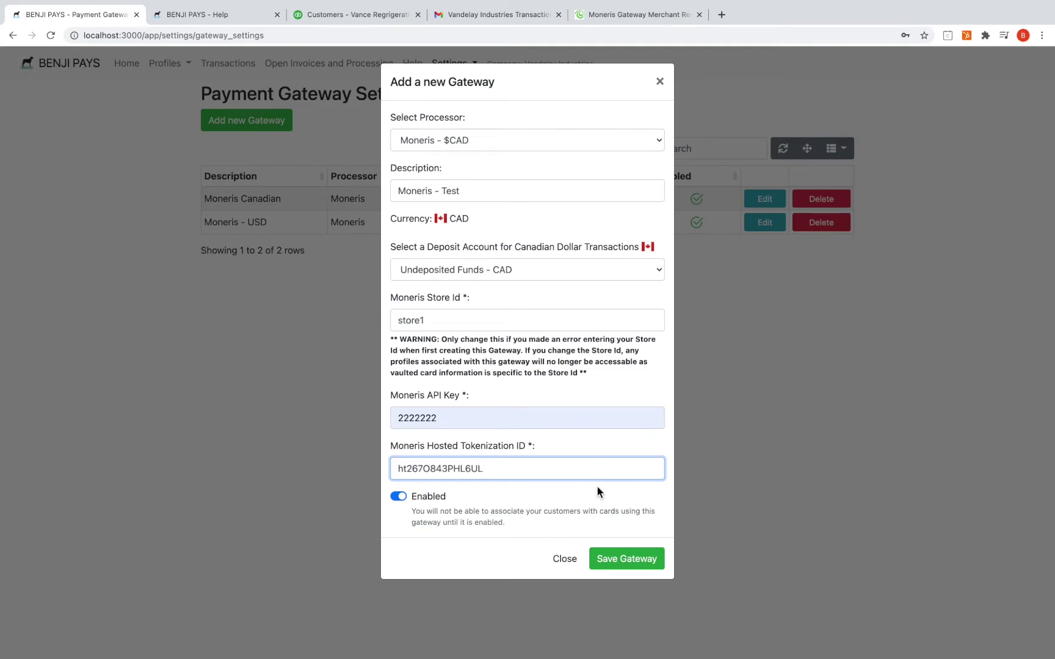
{"action": "left_click", "coordinate": [399, 497]}
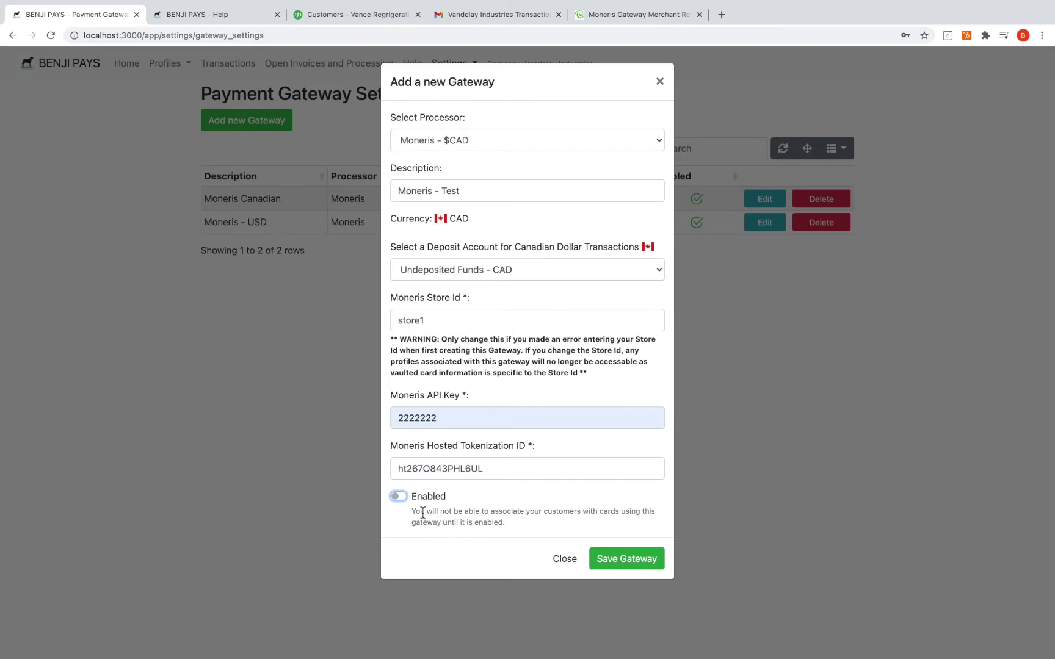
{"action": "left_click", "coordinate": [398, 496]}
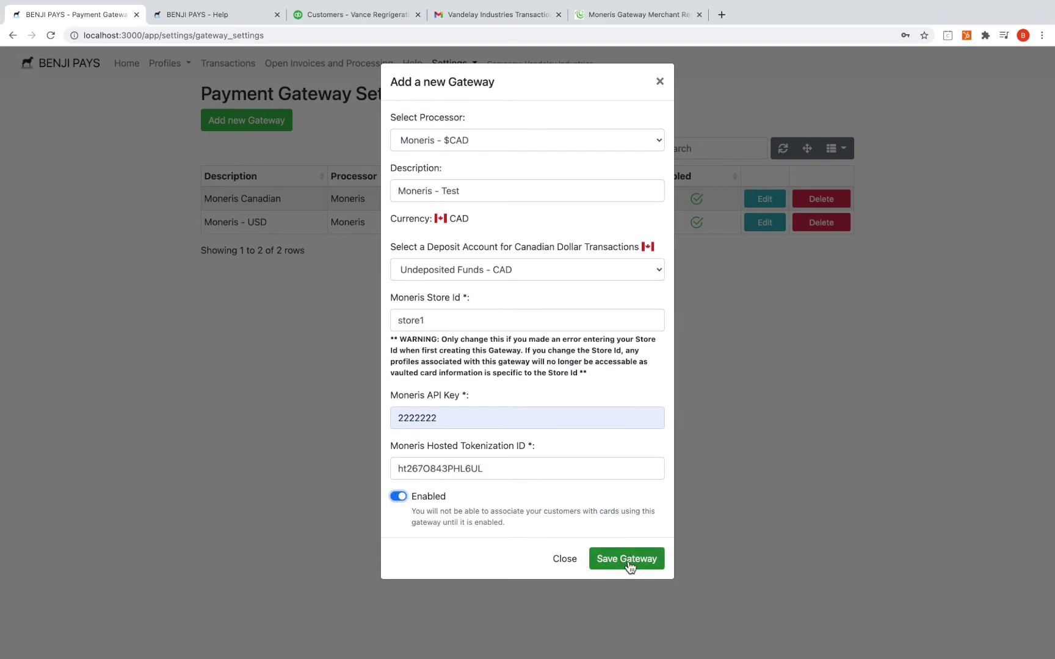
{"action": "left_click", "coordinate": [626, 561]}
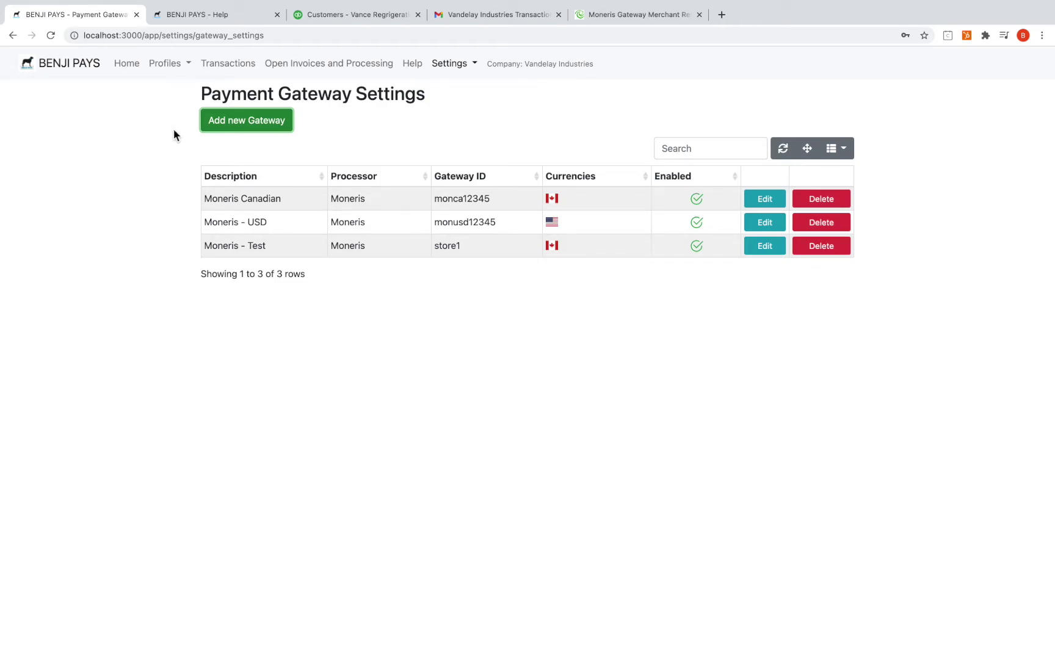
Add a new customer payment profile using gateway Moneris Canadian and the test customer
{"action": "left_click", "coordinate": [166, 63]}
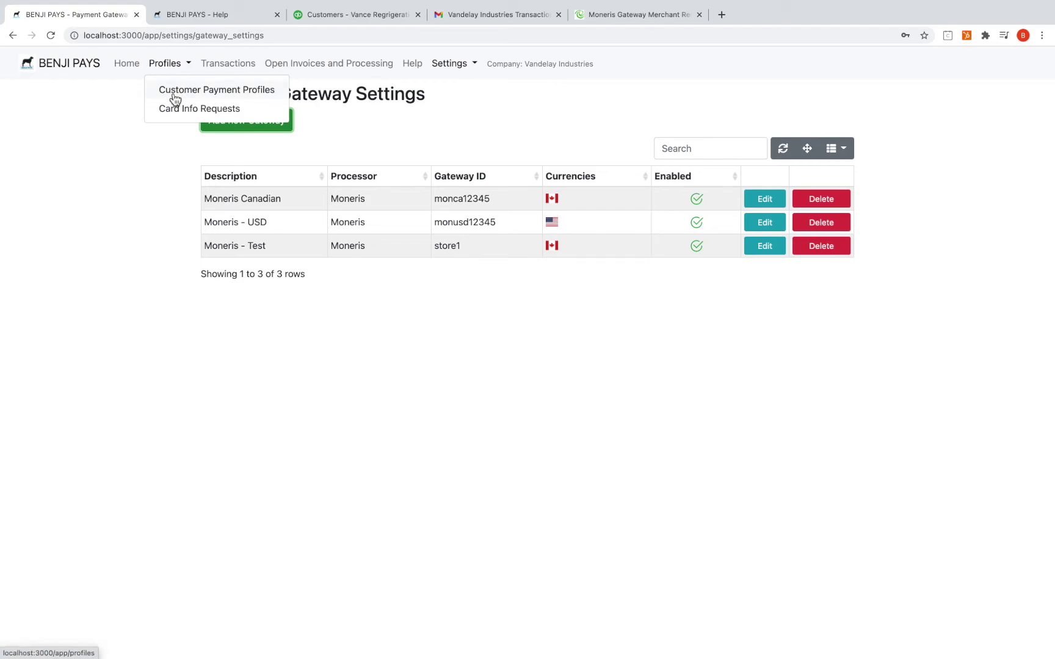
{"action": "left_click", "coordinate": [176, 100]}
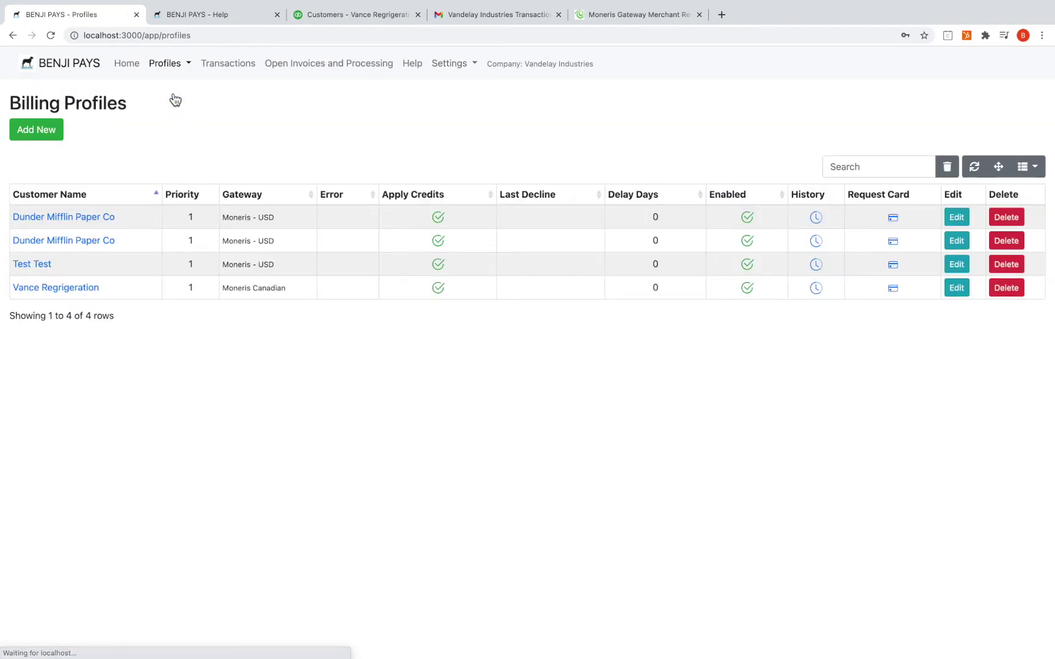
{"action": "left_click", "coordinate": [50, 130]}
{"action": "left_click", "coordinate": [448, 142]}
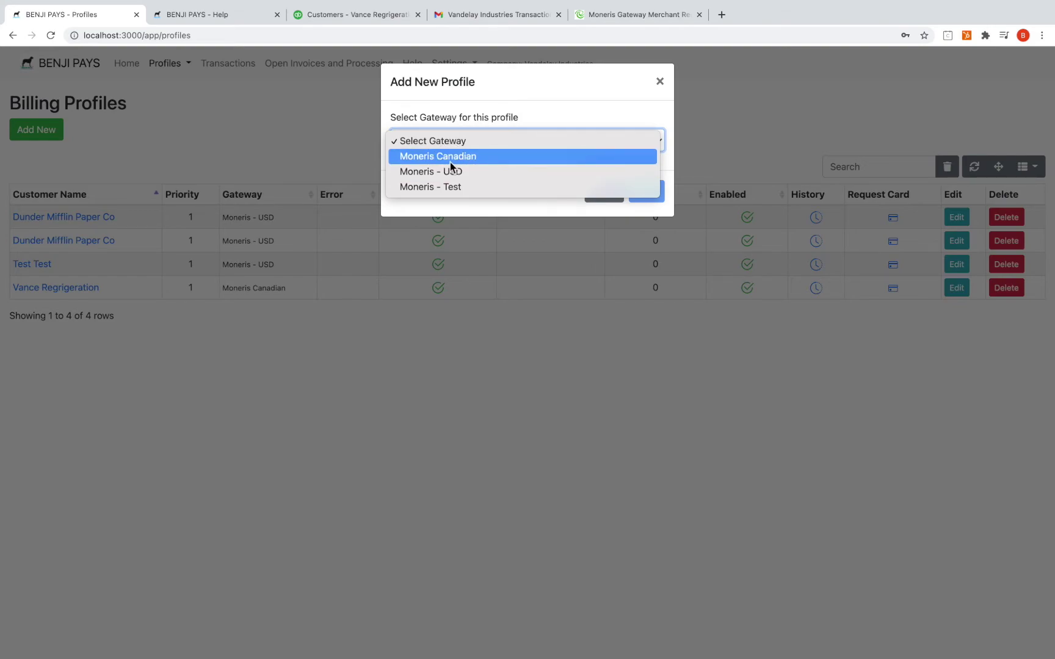
{"action": "left_click", "coordinate": [450, 163]}
{"action": "left_click", "coordinate": [560, 201]}
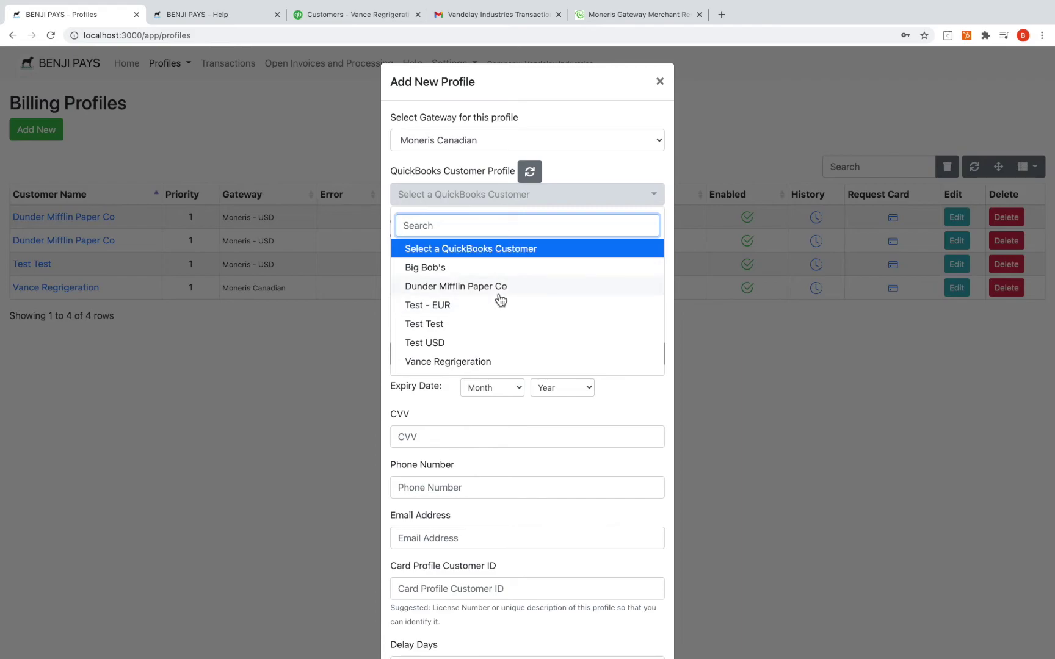
{"action": "left_click", "coordinate": [495, 323]}
Enter the test card number with expiry month 03 and year 23
{"action": "left_click", "coordinate": [465, 360]}
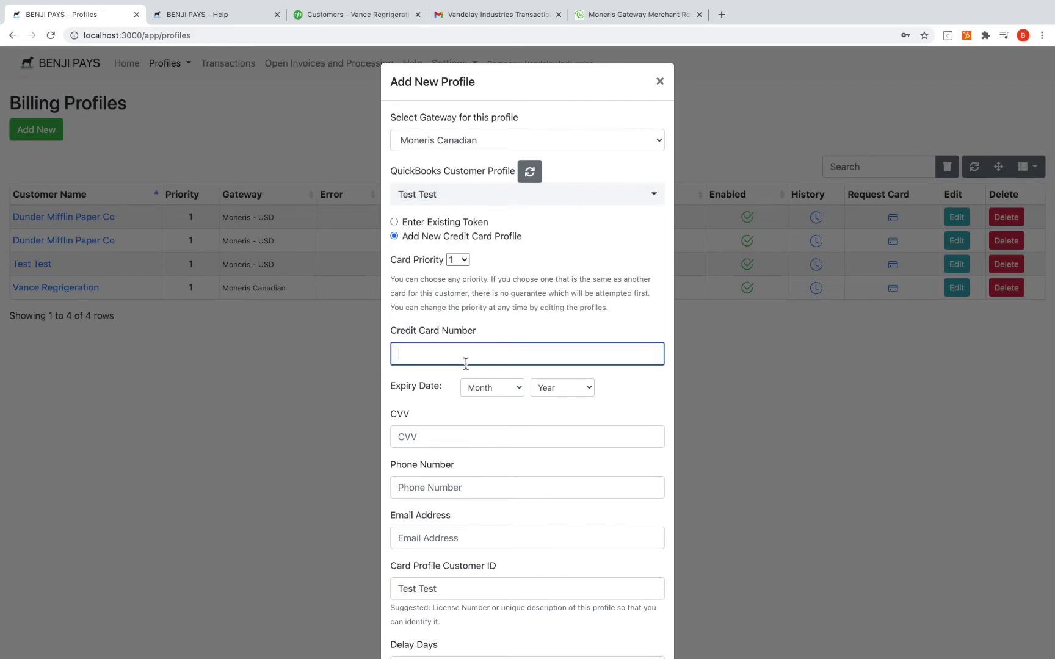
{"action": "type", "text": "5454545454545454"}
{"action": "left_click", "coordinate": [494, 396]}
{"action": "left_click", "coordinate": [489, 428]}
{"action": "left_click", "coordinate": [555, 394]}
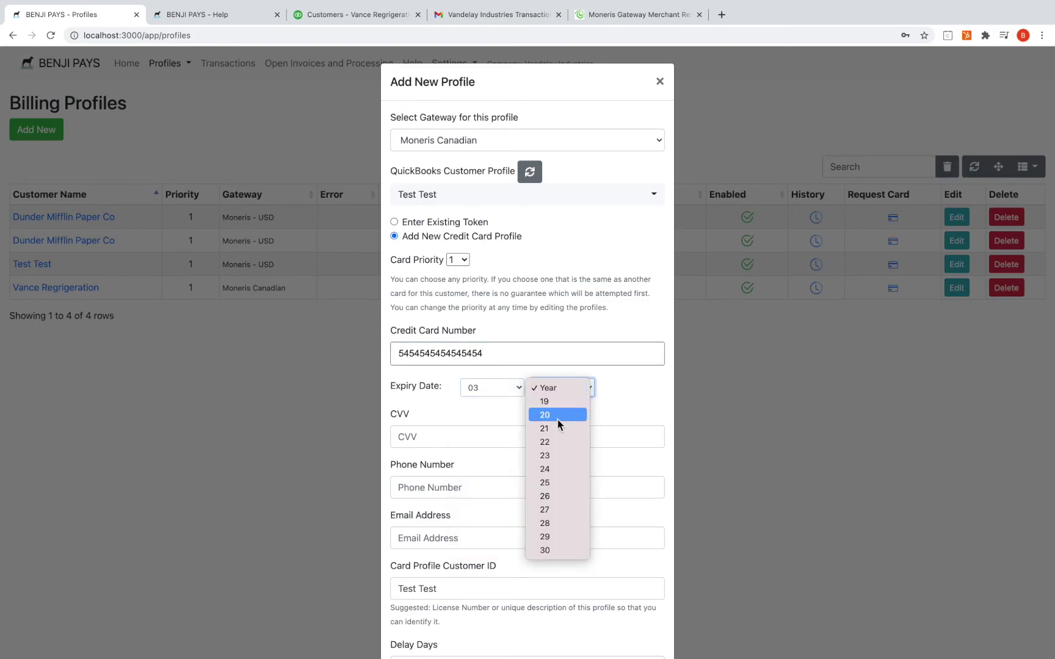
{"action": "left_click", "coordinate": [557, 455]}
{"action": "left_click", "coordinate": [523, 437]}
Enter the card's CVV, leave receipt emails on, and save the billing profile
{"action": "type", "text": "100"}
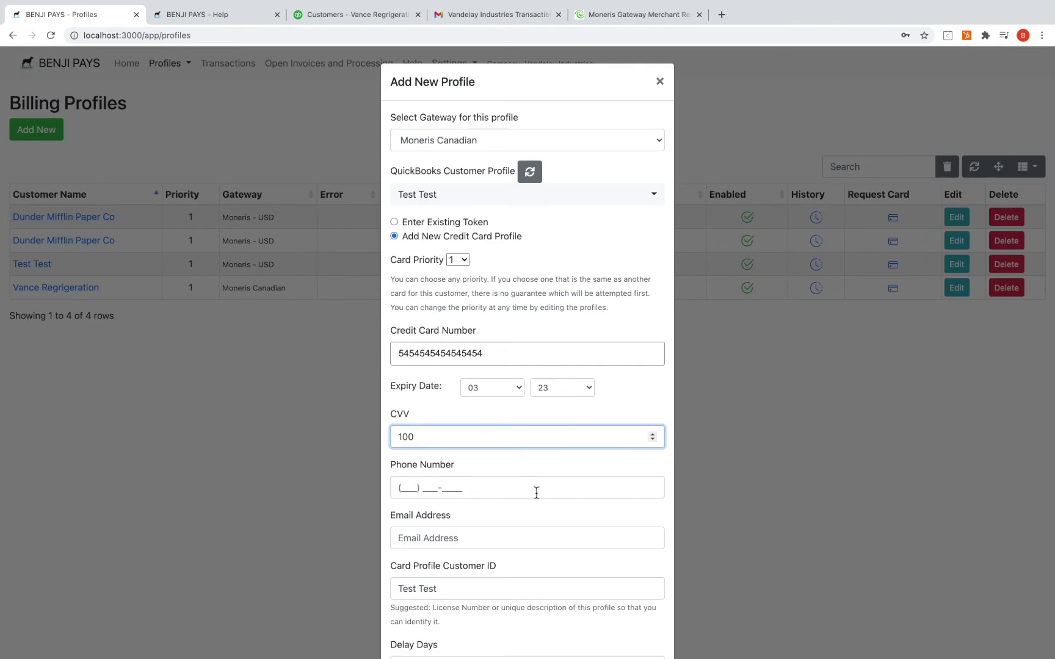
{"action": "scroll", "coordinate": [536, 495], "scroll_direction": "down", "scroll_amount": 5}
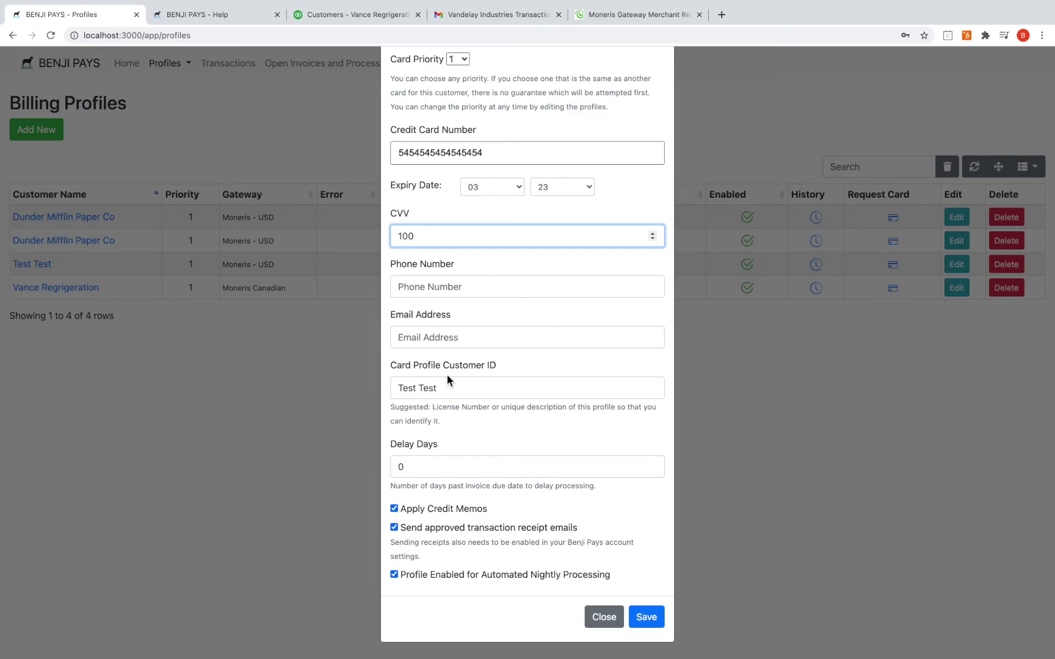
{"action": "left_click", "coordinate": [394, 528]}
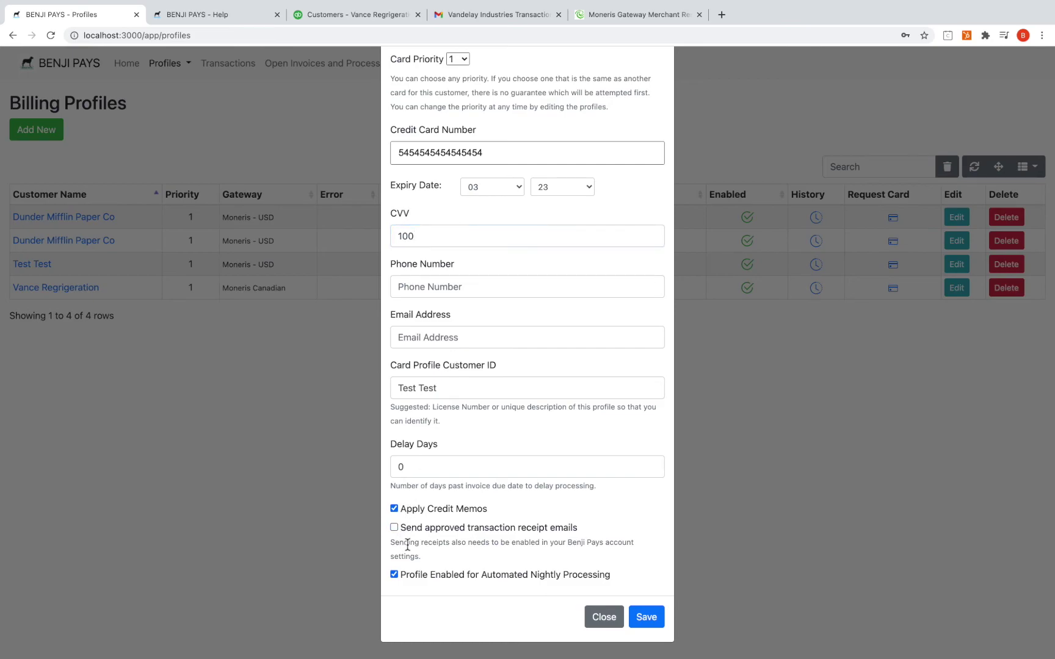
{"action": "left_click", "coordinate": [395, 528]}
{"action": "left_click", "coordinate": [648, 613]}
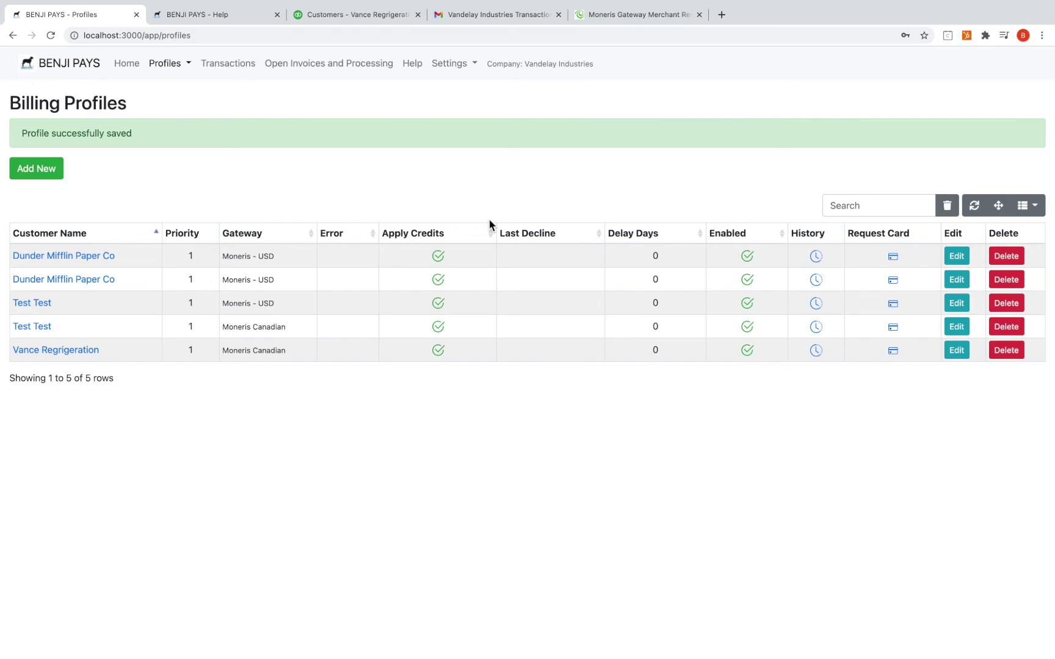
Start a new gateway under Payment Gateway Settings with processor Moneris - $USD (currency USD)
{"action": "left_click", "coordinate": [450, 63]}
{"action": "left_click", "coordinate": [472, 110]}
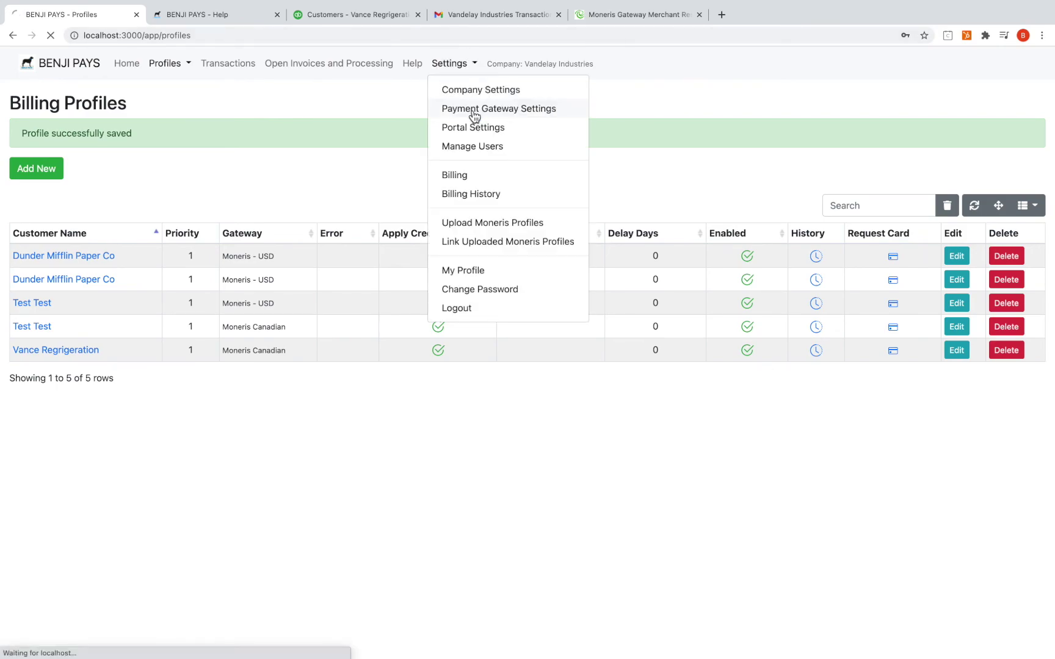
{"action": "left_click", "coordinate": [272, 122]}
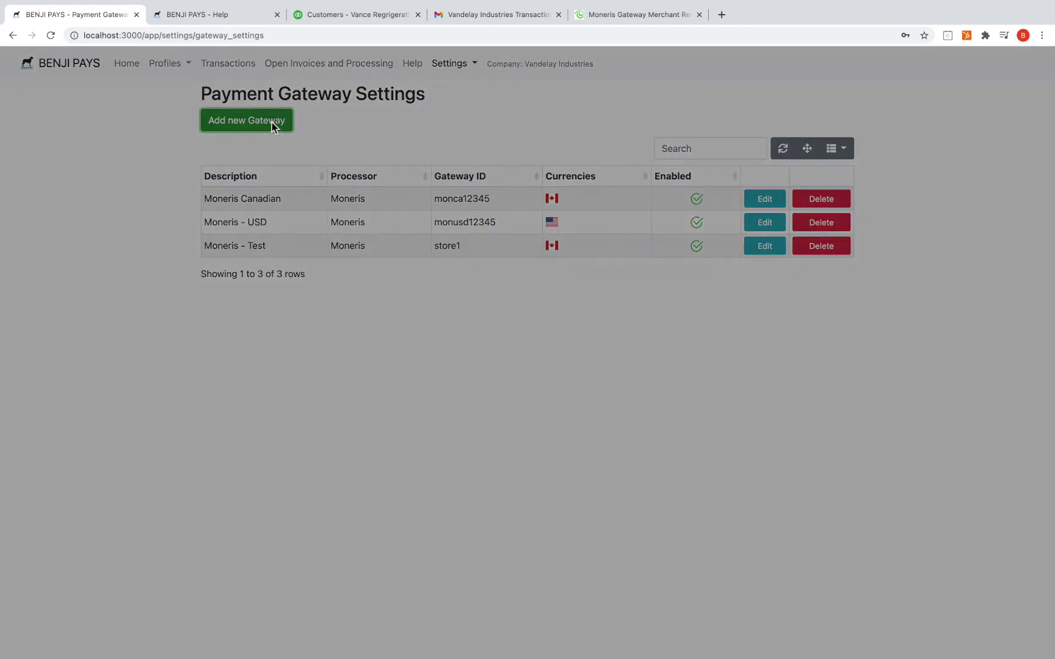
{"action": "left_click", "coordinate": [454, 141]}
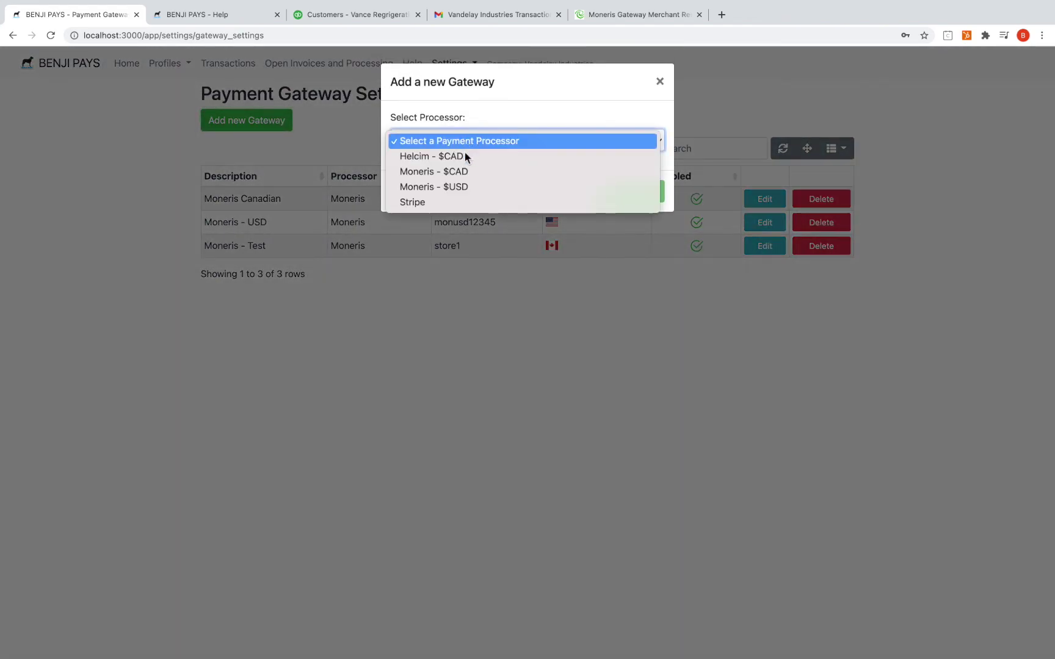
{"action": "left_click", "coordinate": [469, 190]}
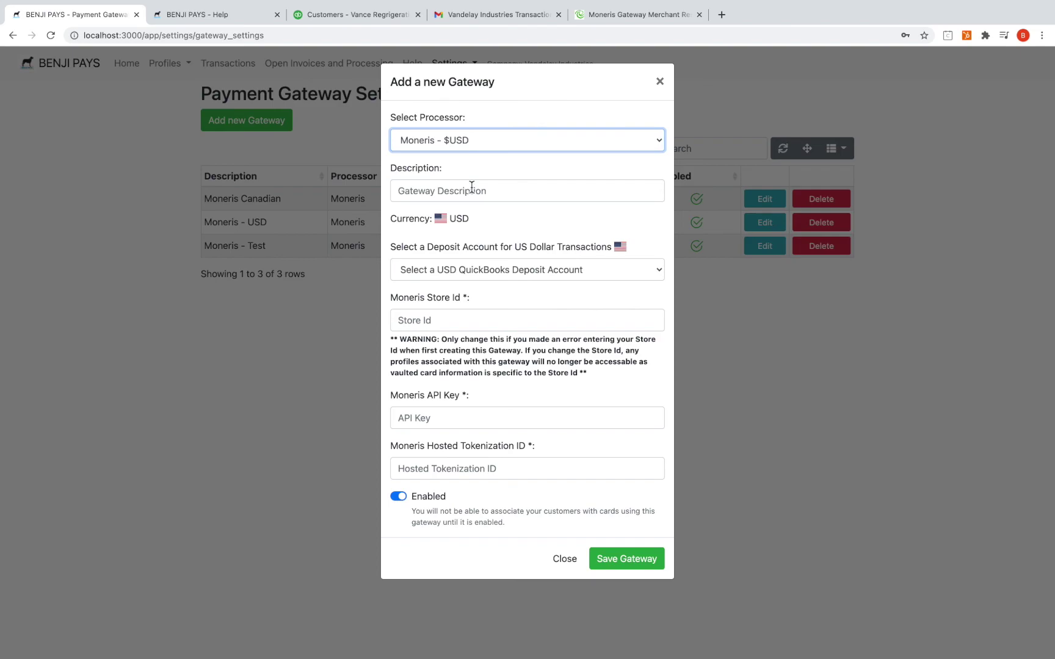